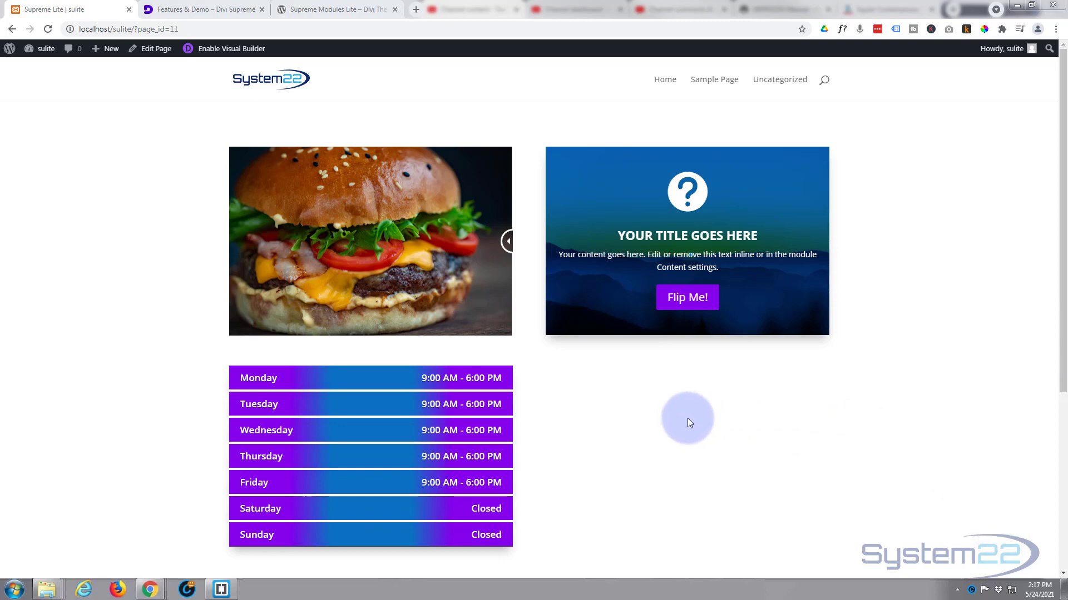
Step: Examine the Divi Supreme features page and the Supreme Modules Lite plugin page on WordPress.org, including its list of free modules
{"action": "left_click", "coordinate": [209, 9]}
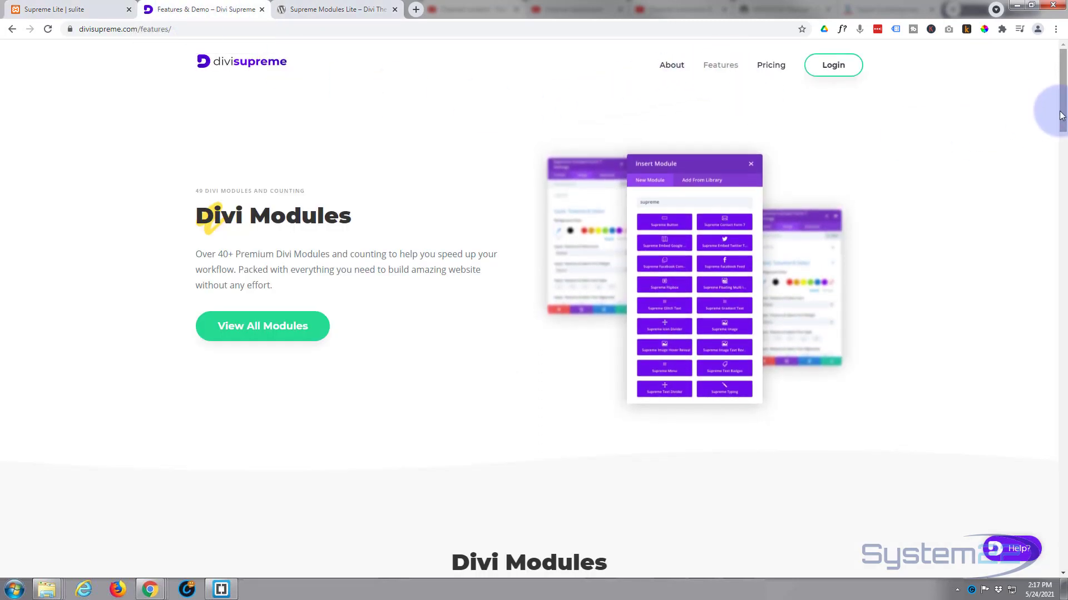
{"action": "left_click_drag", "start_coordinate": [1061, 115], "coordinate": [1054, 516]}
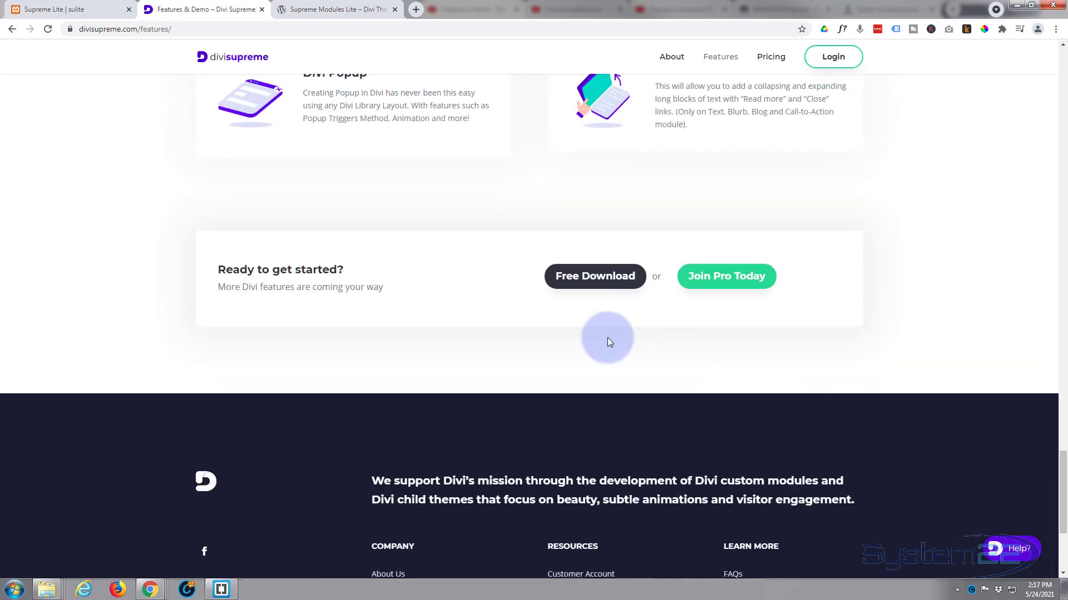
{"action": "left_click", "coordinate": [346, 12]}
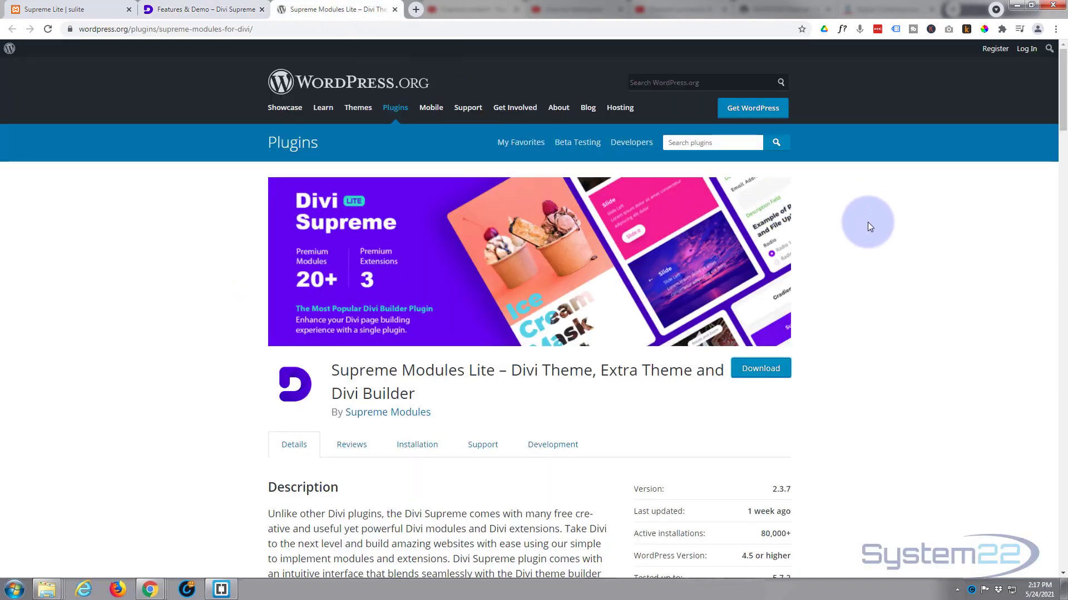
{"action": "scroll", "coordinate": [869, 216], "scroll_direction": "down", "scroll_amount": 8}
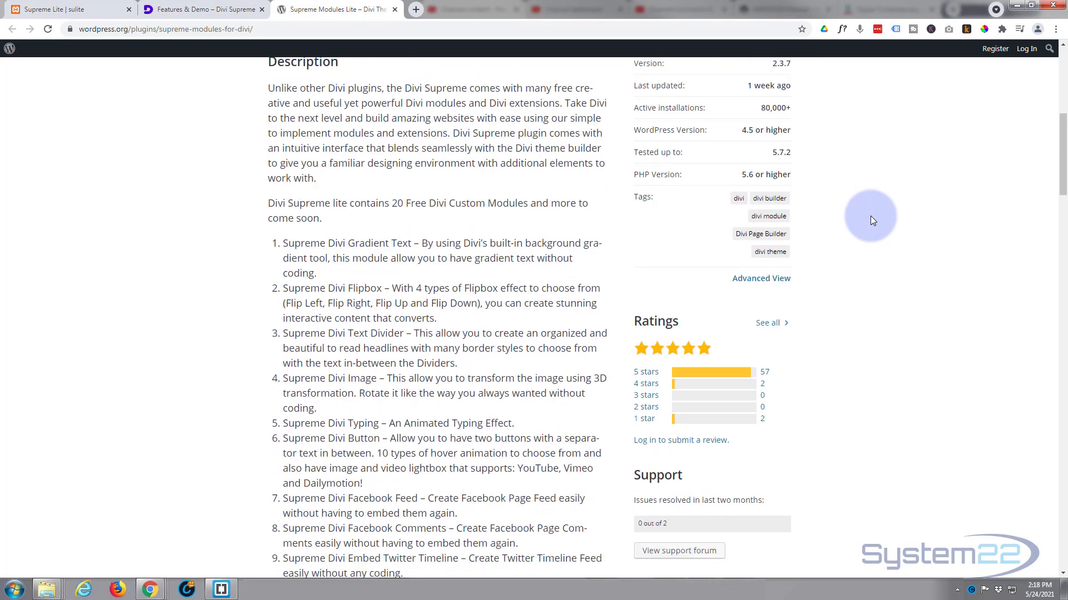
{"action": "scroll", "coordinate": [870, 215], "scroll_direction": "down", "scroll_amount": 6}
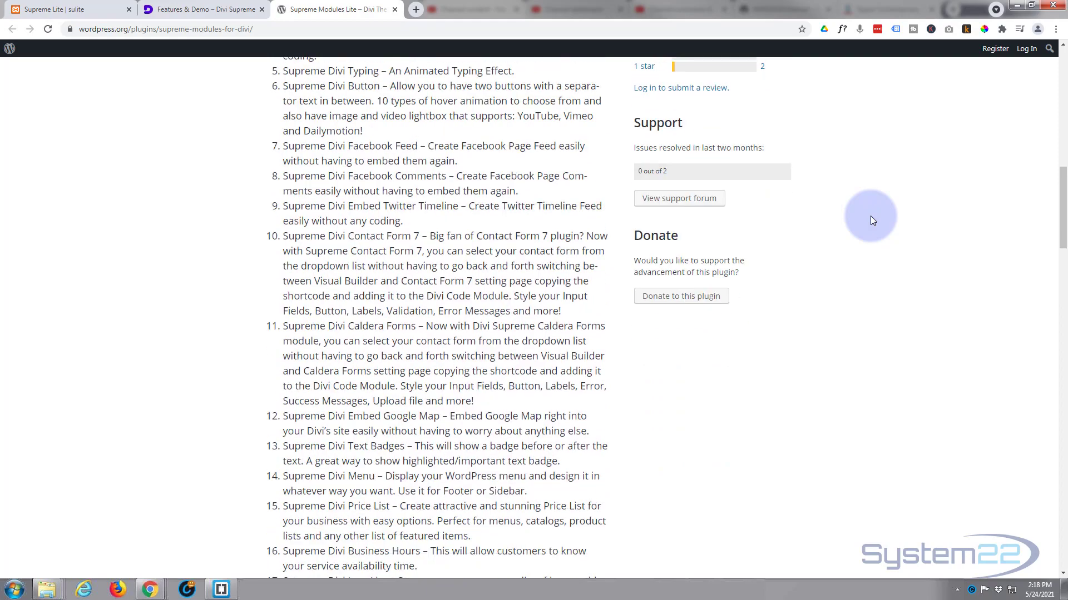
{"action": "scroll", "coordinate": [870, 216], "scroll_direction": "down", "scroll_amount": 4}
{"action": "scroll", "coordinate": [870, 216], "scroll_direction": "up", "scroll_amount": 6}
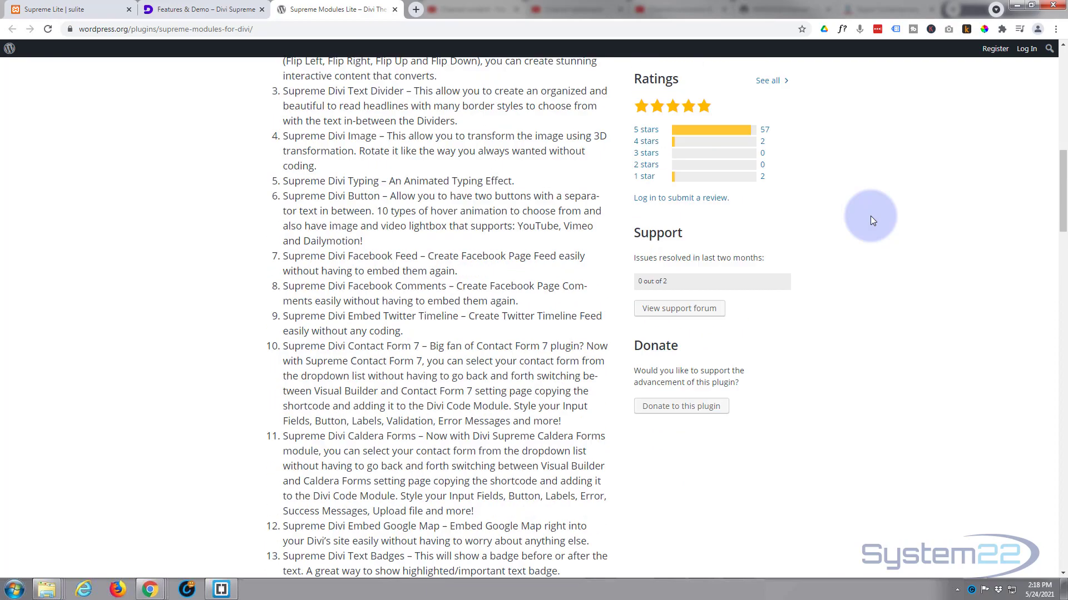
{"action": "scroll", "coordinate": [870, 215], "scroll_direction": "up", "scroll_amount": 11}
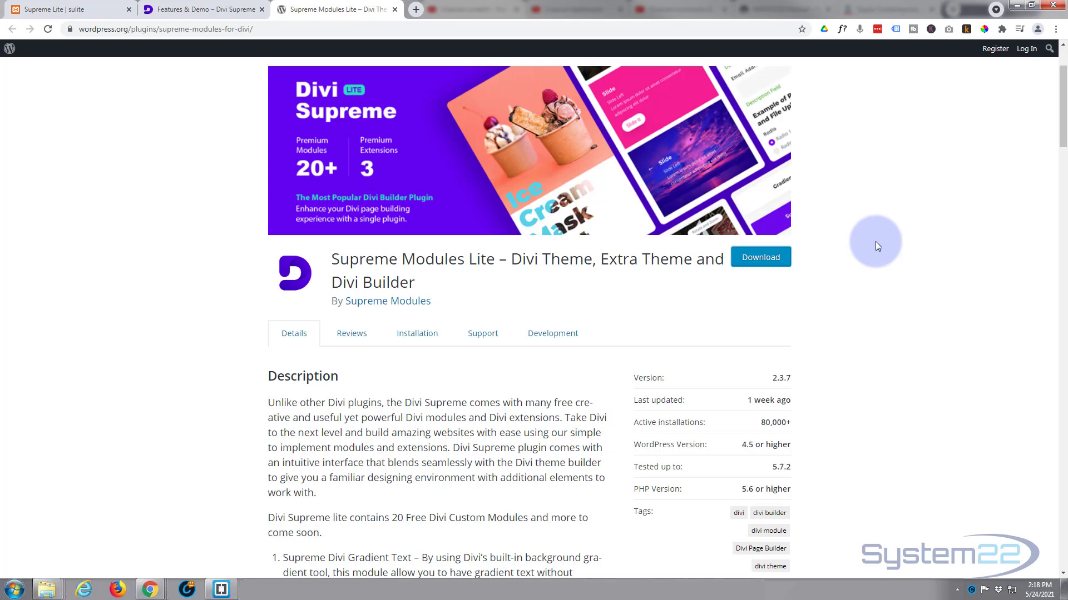
Step: Return to the Supreme Lite page, enable the Visual Builder and delete the row holding the existing business hours list
{"action": "left_click", "coordinate": [39, 8]}
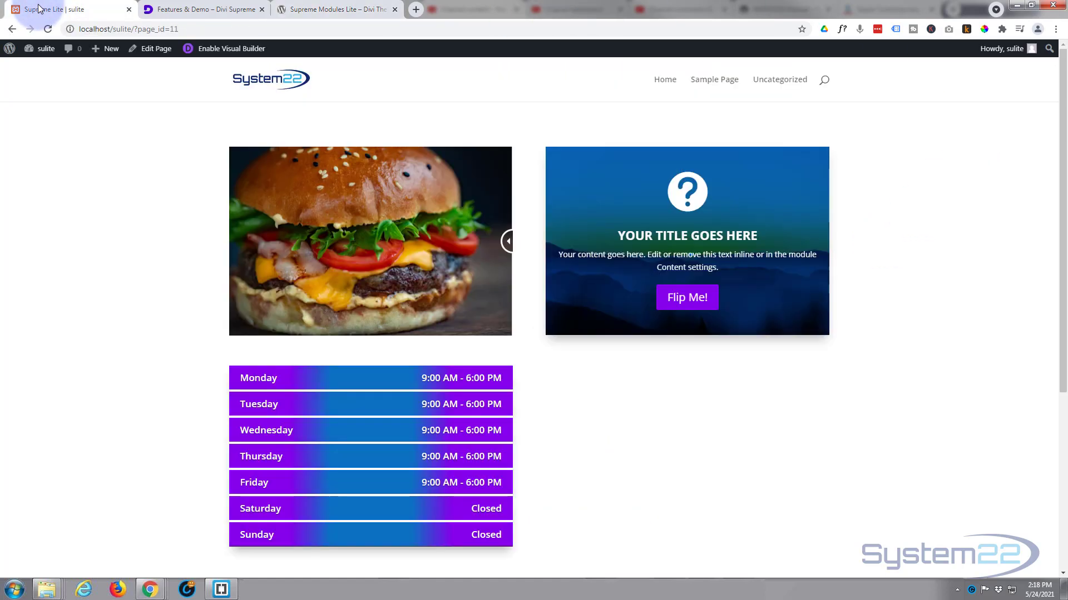
{"action": "left_click", "coordinate": [217, 50]}
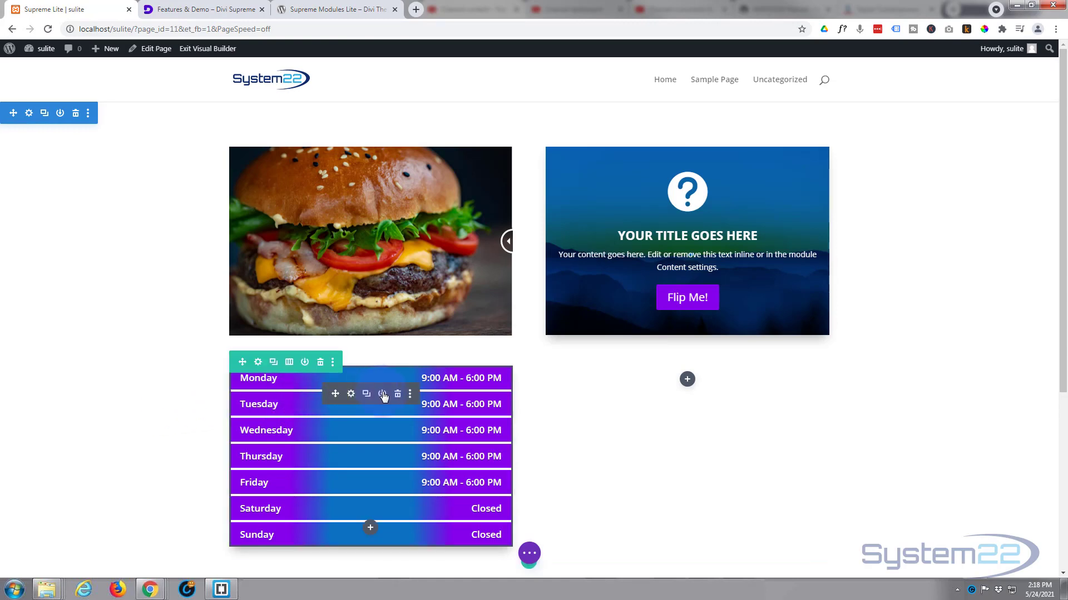
{"action": "left_click", "coordinate": [319, 362]}
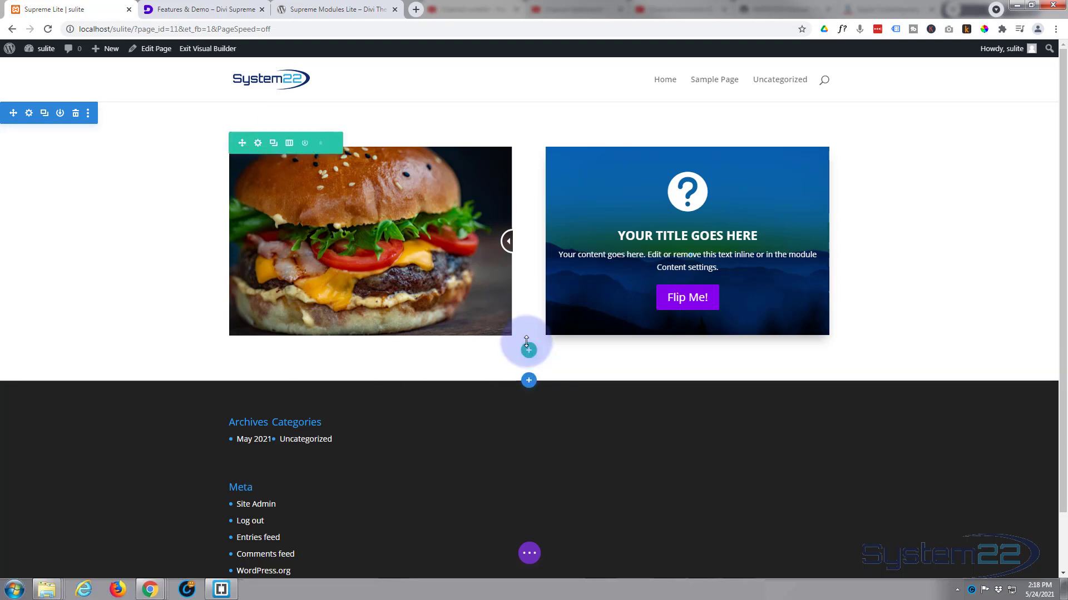
Step: Insert a row with two equal columns below the burger image row and add a Supreme Business Hours module to its first column
{"action": "left_click", "coordinate": [528, 351]}
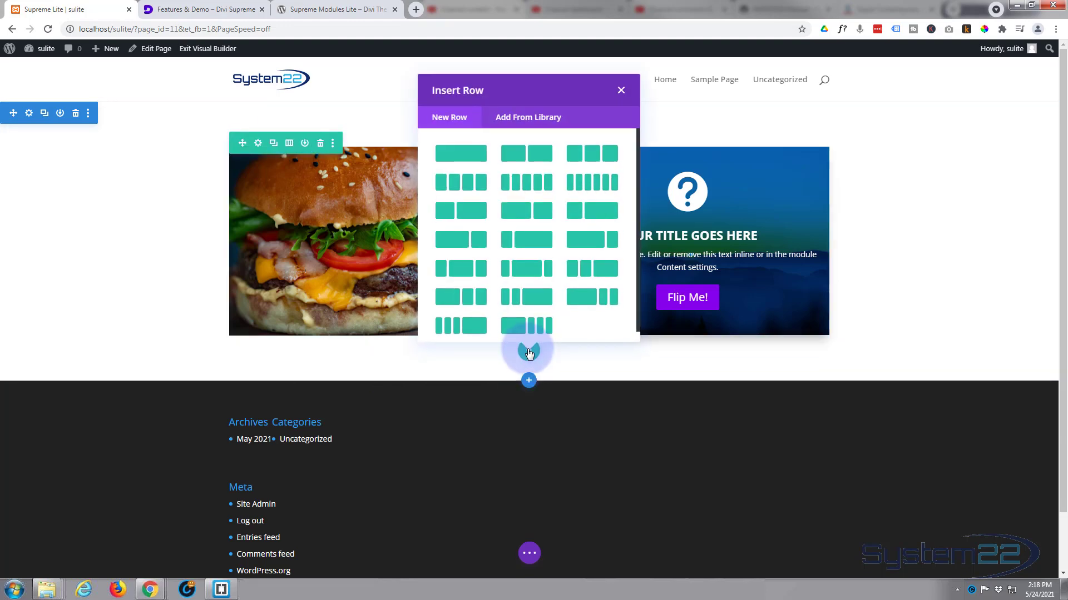
{"action": "left_click", "coordinate": [544, 156]}
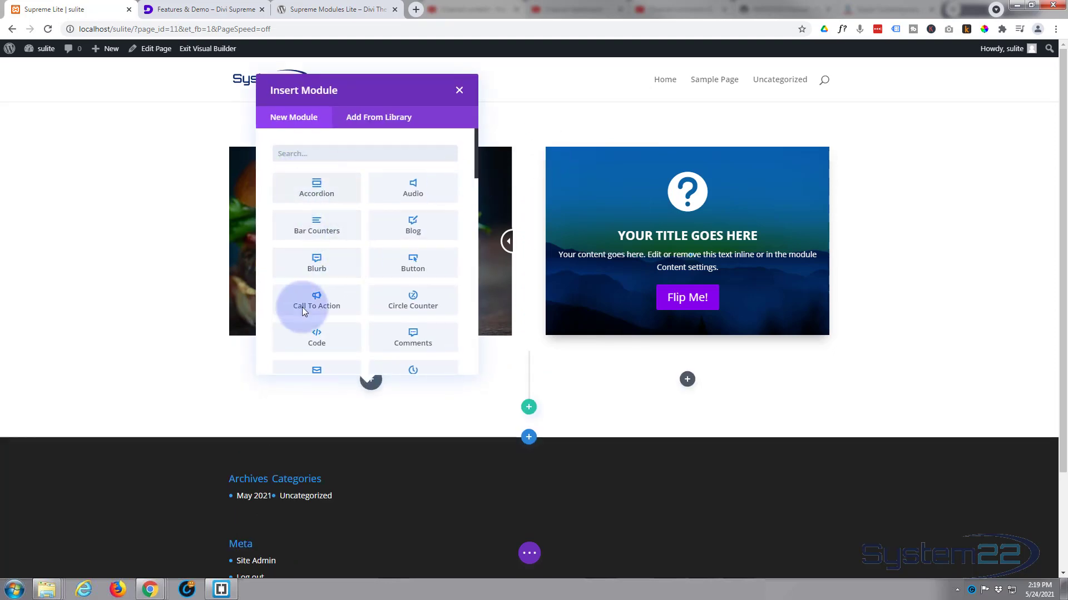
{"action": "scroll", "coordinate": [414, 234], "scroll_direction": "down", "scroll_amount": 4}
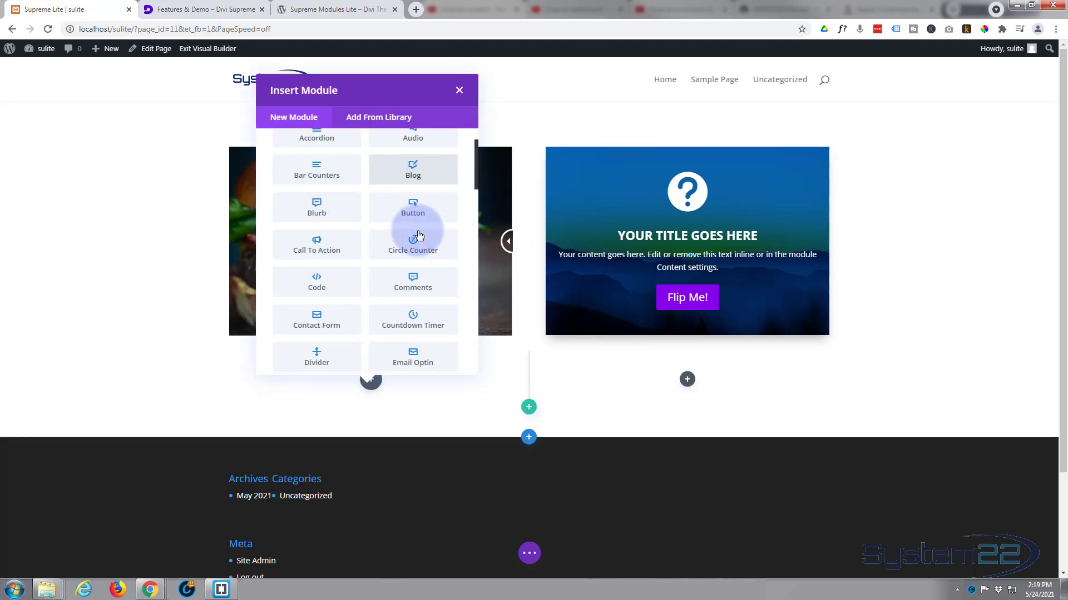
{"action": "scroll", "coordinate": [418, 236], "scroll_direction": "down", "scroll_amount": 5}
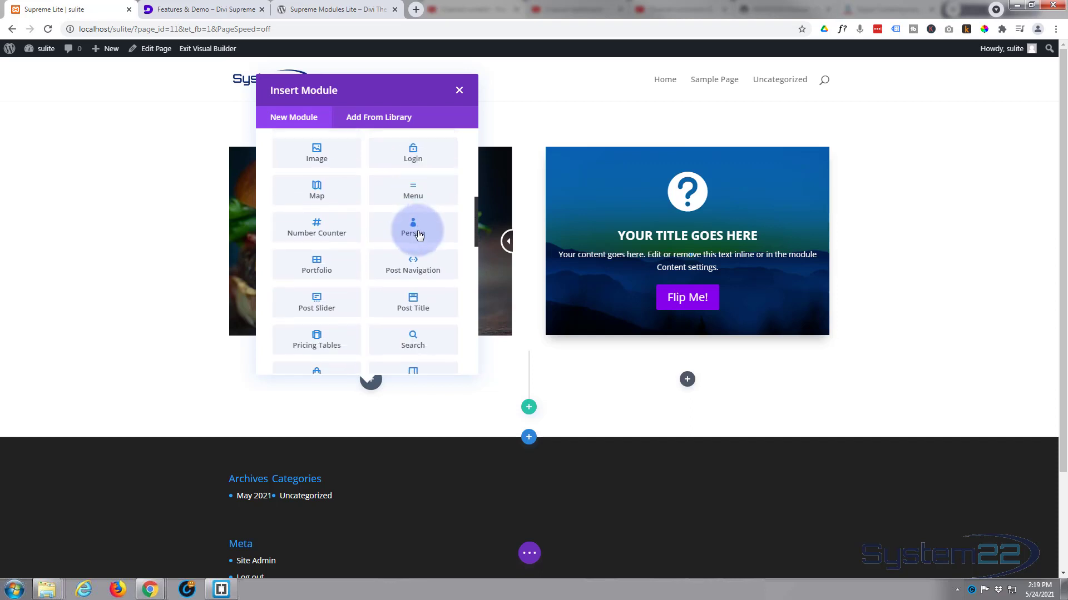
{"action": "scroll", "coordinate": [419, 236], "scroll_direction": "down", "scroll_amount": 2}
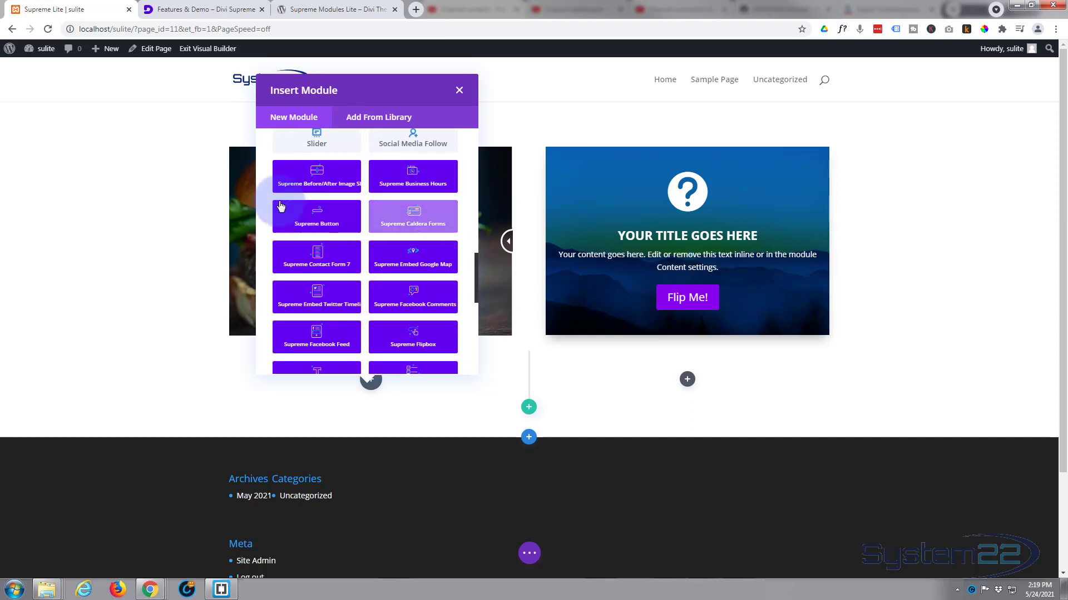
{"action": "scroll", "coordinate": [389, 269], "scroll_direction": "down", "scroll_amount": 6}
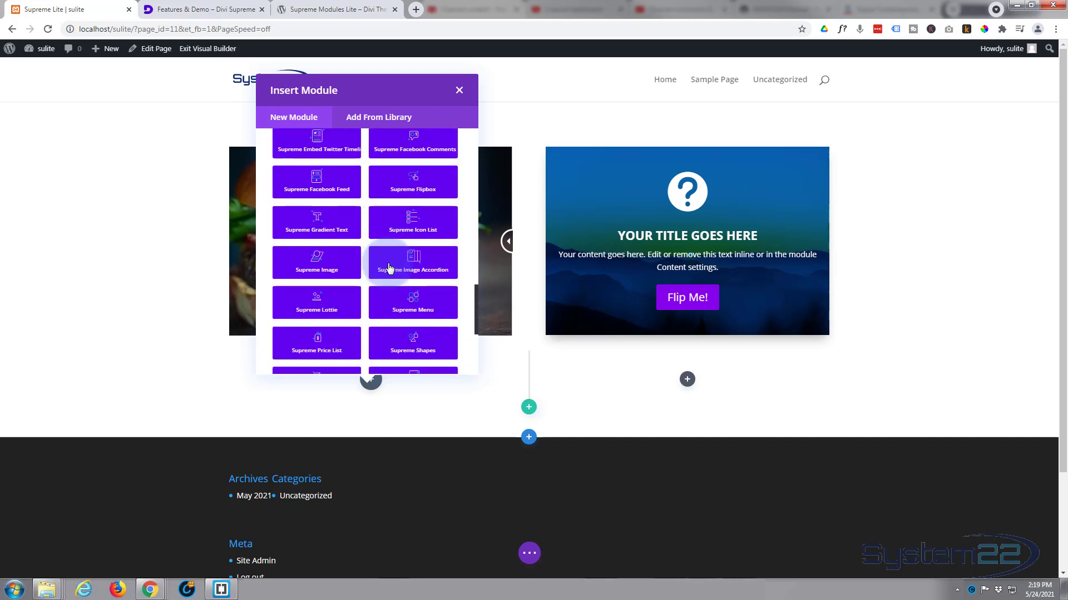
{"action": "scroll", "coordinate": [389, 269], "scroll_direction": "down", "scroll_amount": 1}
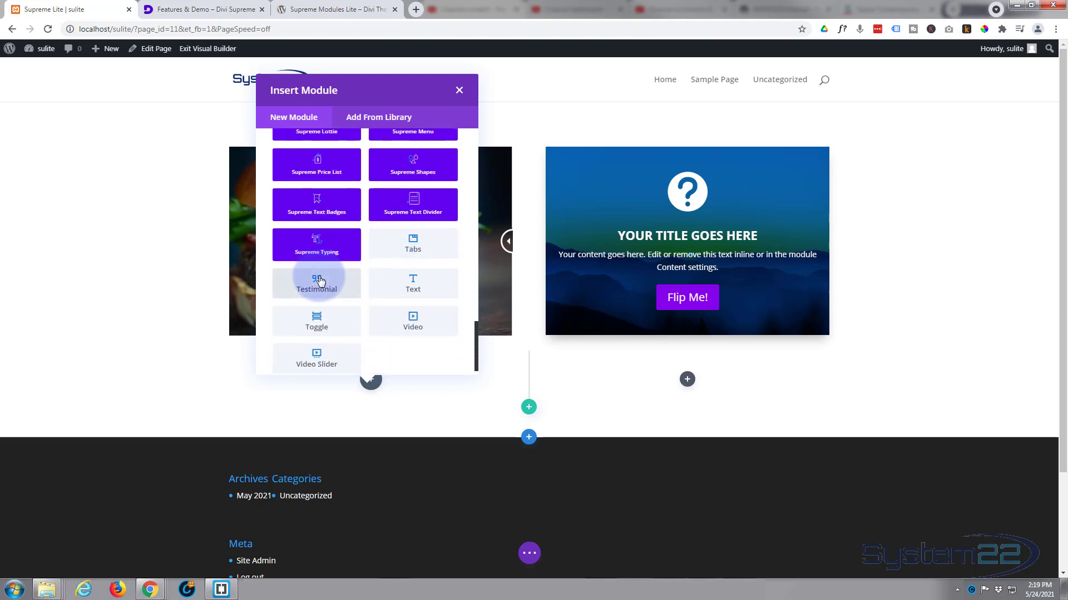
{"action": "scroll", "coordinate": [320, 280], "scroll_direction": "up", "scroll_amount": 2}
{"action": "scroll", "coordinate": [321, 281], "scroll_direction": "up", "scroll_amount": 3}
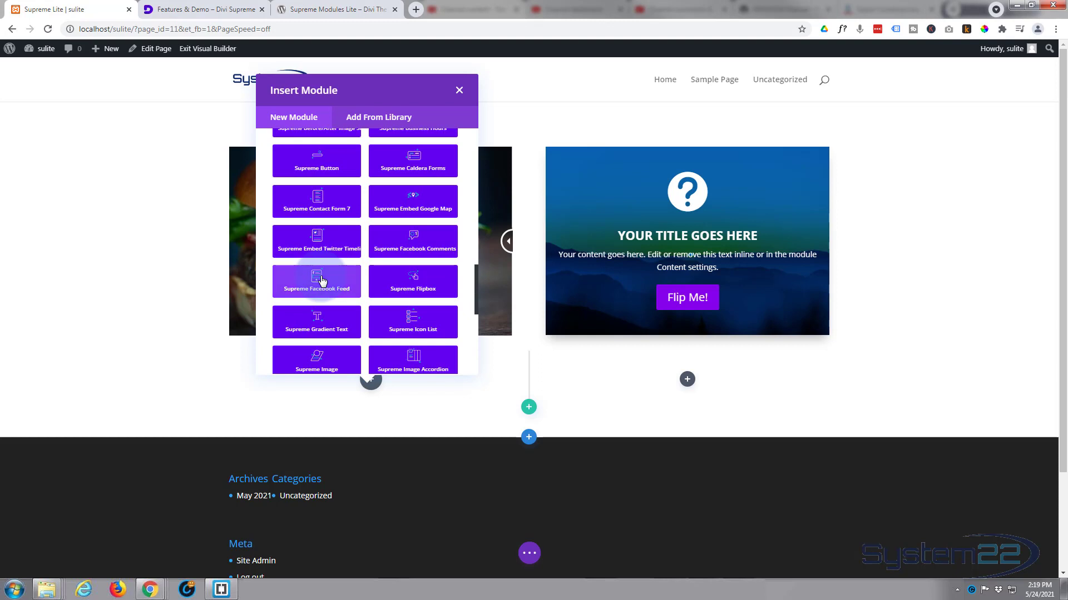
{"action": "scroll", "coordinate": [321, 280], "scroll_direction": "up", "scroll_amount": 2}
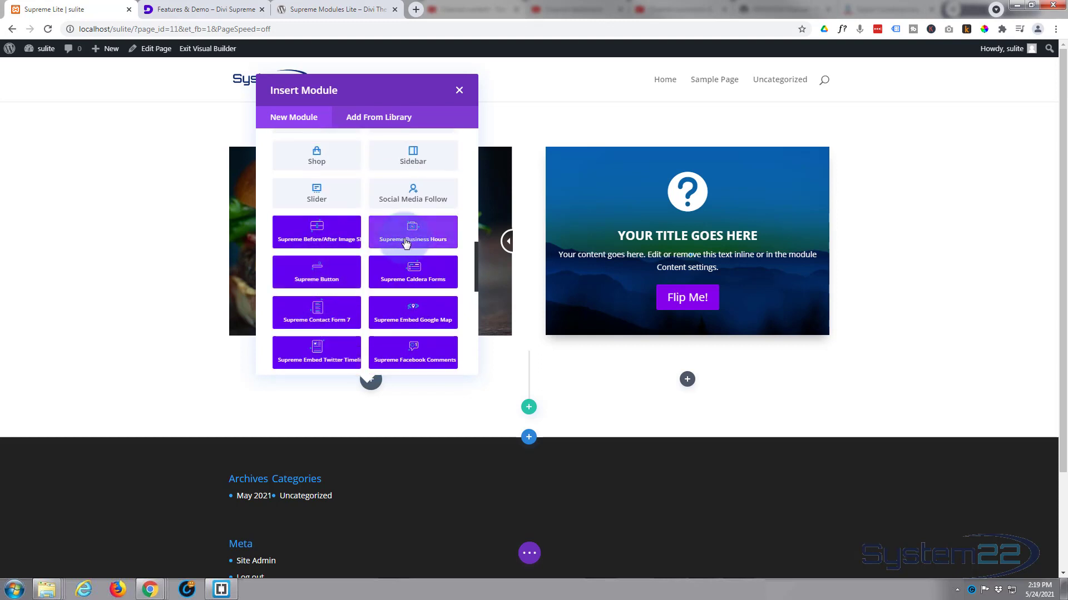
{"action": "left_click", "coordinate": [389, 240]}
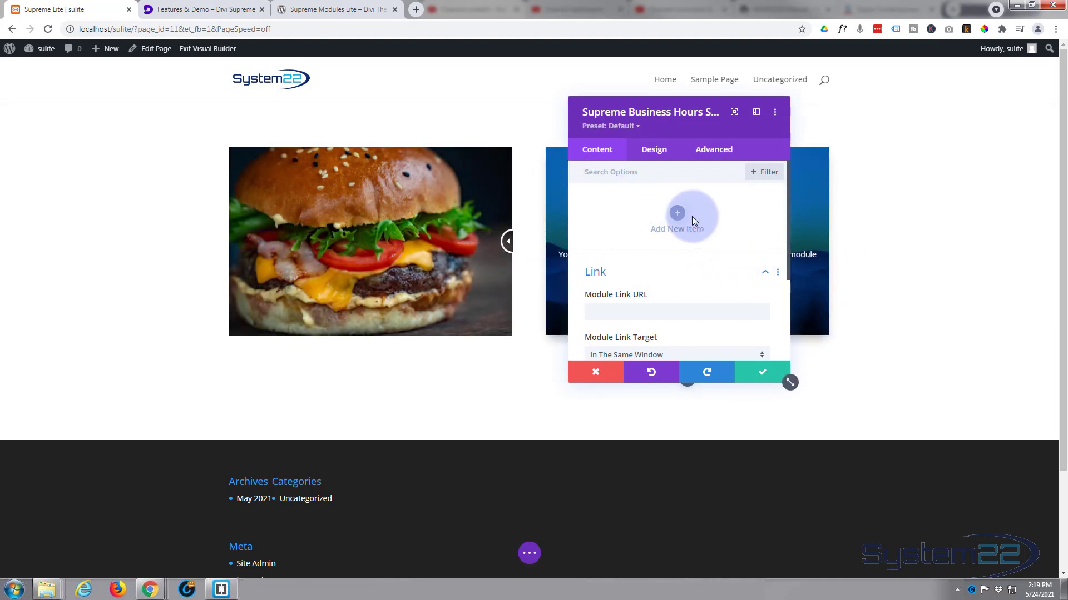
Step: Add a new item to the business hours module and review its text and link options
{"action": "left_click", "coordinate": [676, 213]}
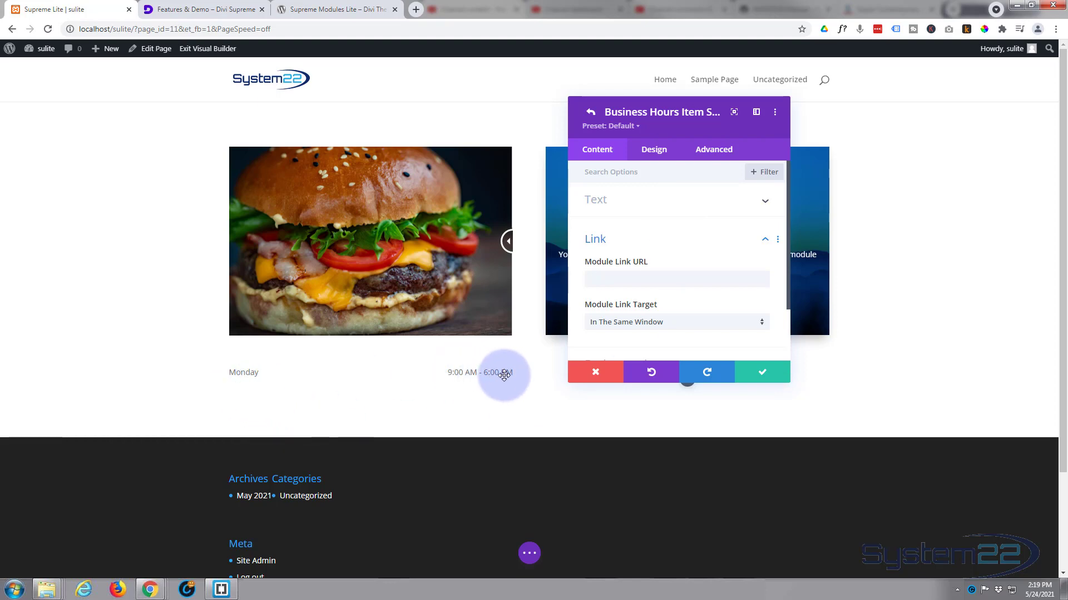
{"action": "left_click", "coordinate": [657, 208]}
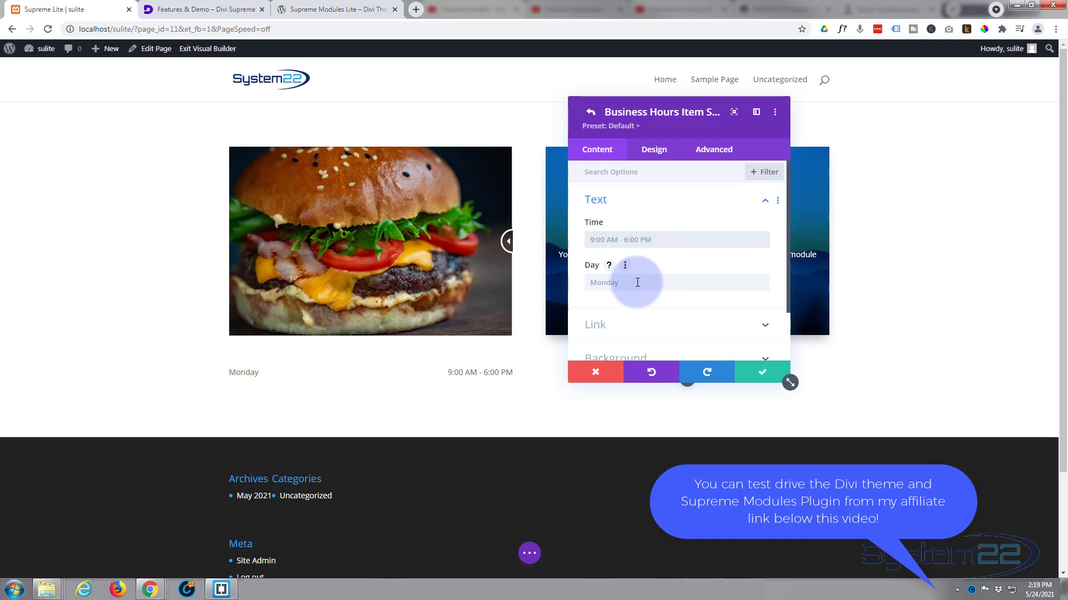
{"action": "scroll", "coordinate": [669, 289], "scroll_direction": "down", "scroll_amount": 1}
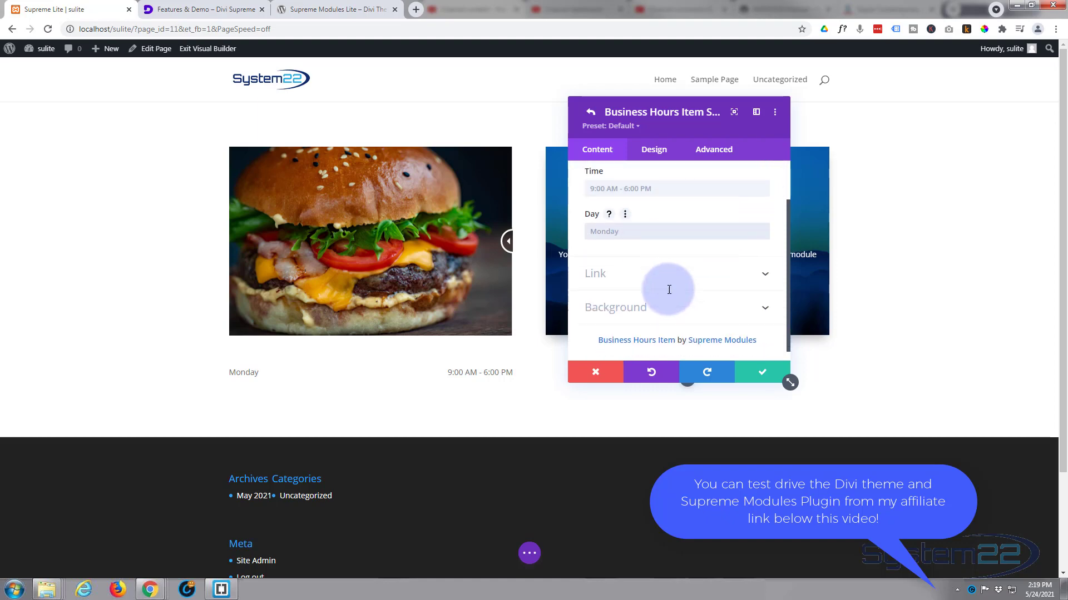
{"action": "left_click", "coordinate": [656, 272]}
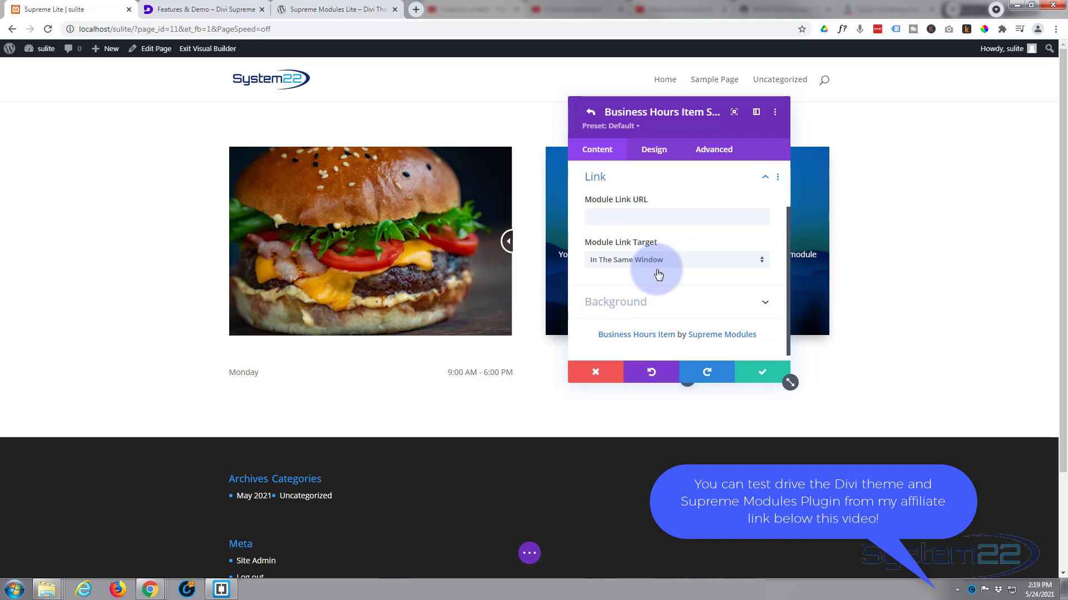
{"action": "left_click", "coordinate": [594, 216]}
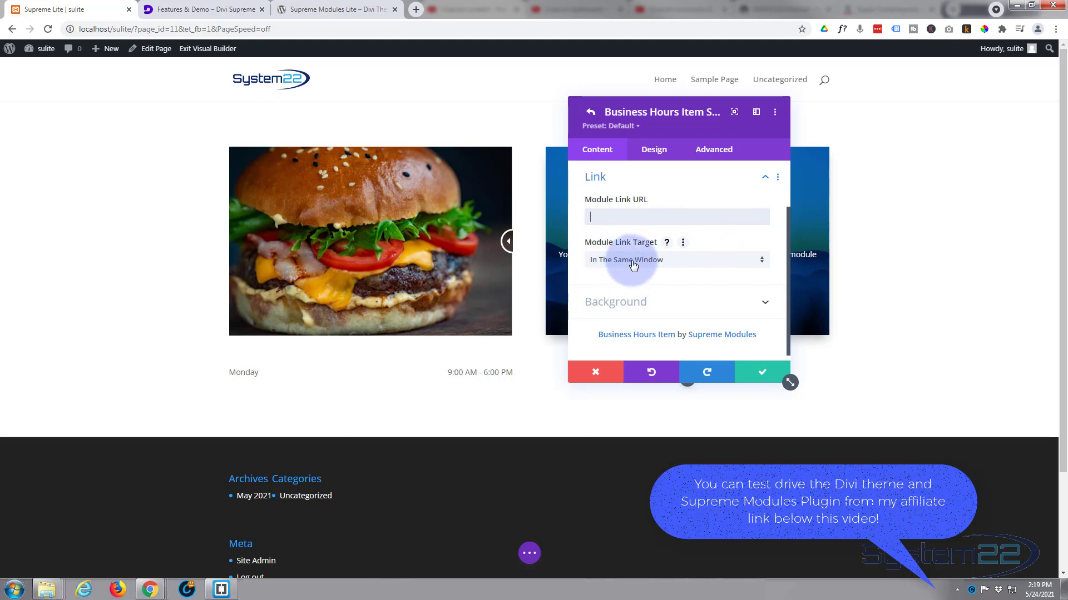
{"action": "left_click", "coordinate": [685, 261]}
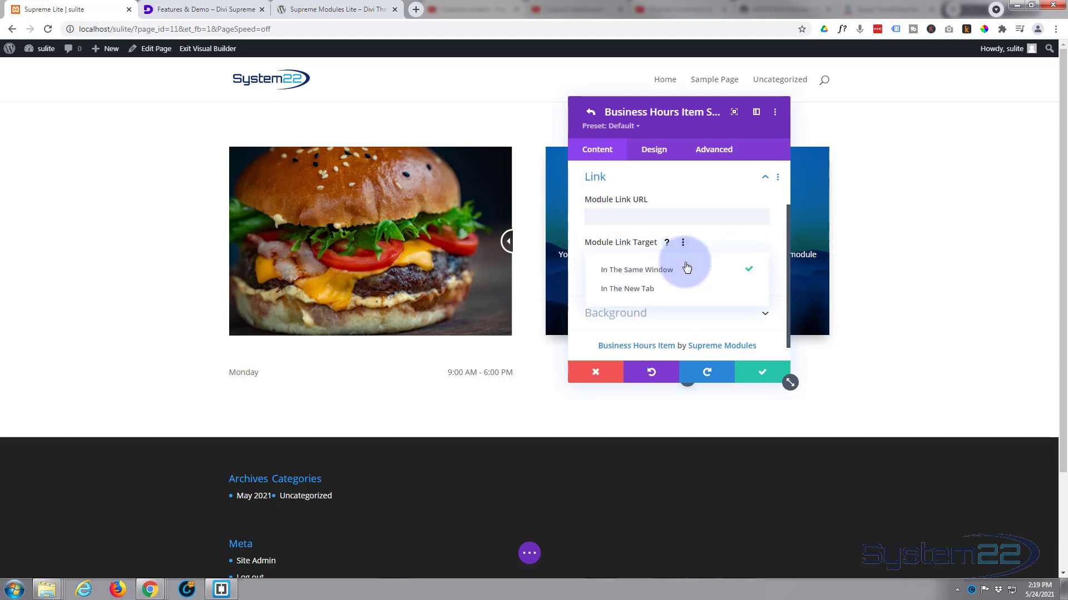
{"action": "left_click", "coordinate": [576, 253]}
Step: Give the business hours item a background gradient from blue #0c71c3 to purple #8300e9
{"action": "left_click", "coordinate": [665, 300]}
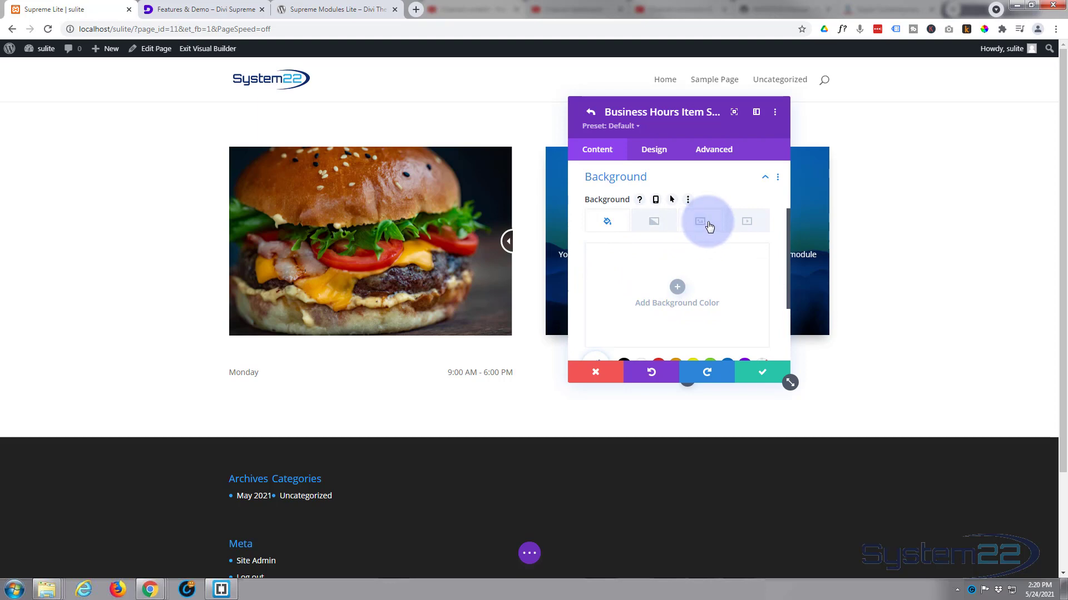
{"action": "left_click", "coordinate": [653, 222]}
{"action": "left_click", "coordinate": [676, 287]}
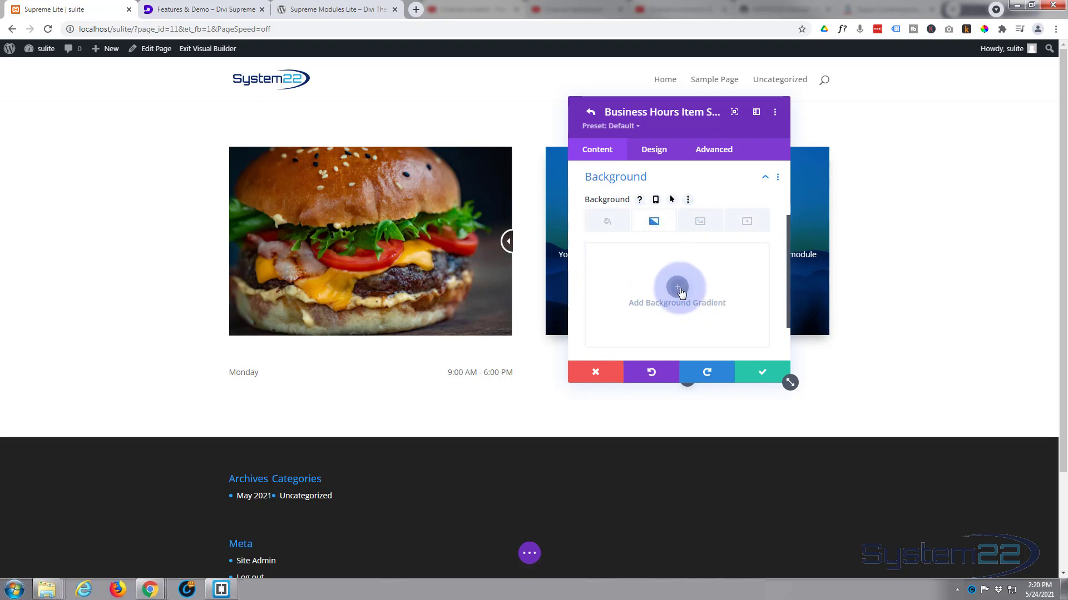
{"action": "scroll", "coordinate": [662, 298], "scroll_direction": "down", "scroll_amount": 2}
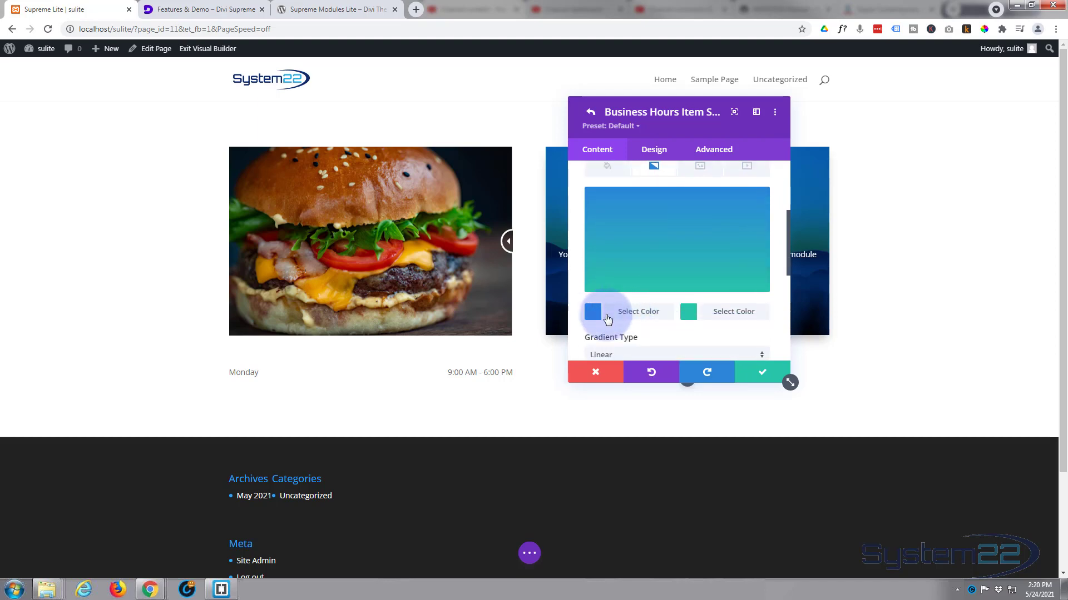
{"action": "left_click", "coordinate": [596, 315]}
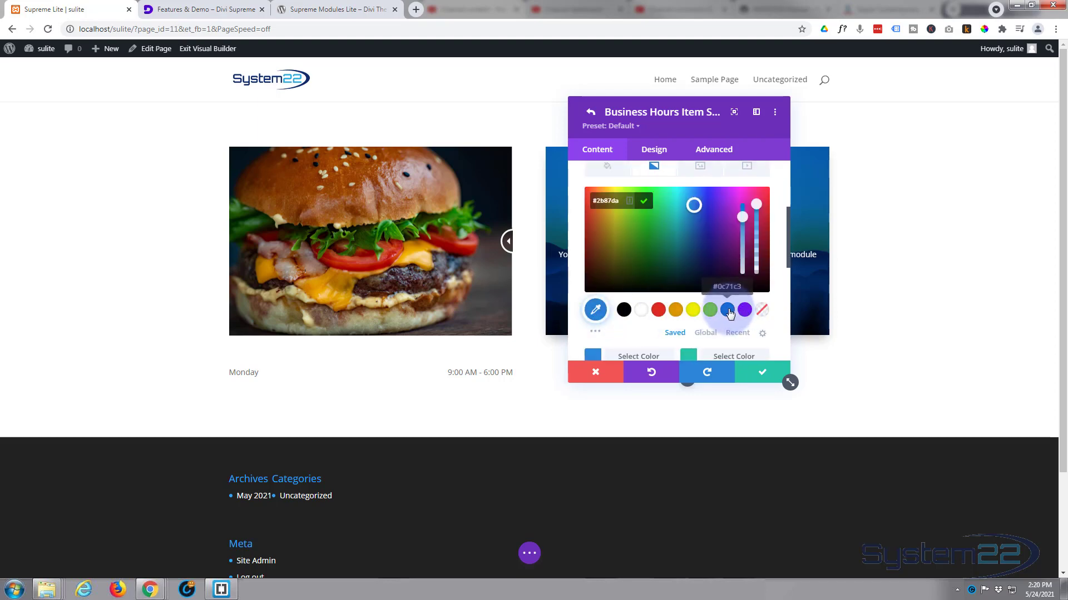
{"action": "left_click", "coordinate": [727, 311]}
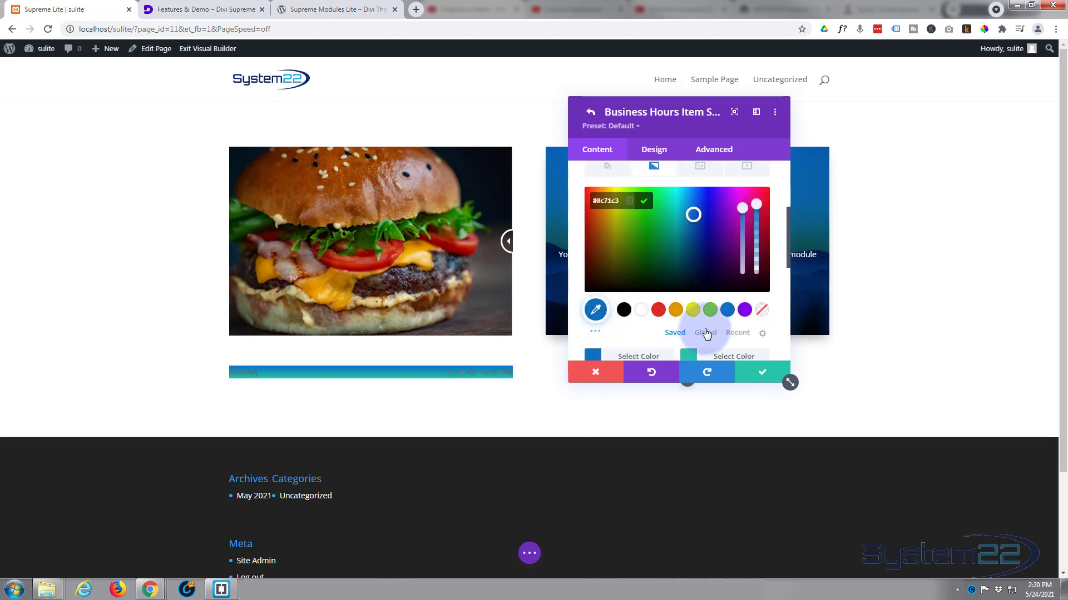
{"action": "scroll", "coordinate": [706, 326], "scroll_direction": "down", "scroll_amount": 1}
{"action": "left_click", "coordinate": [719, 304]}
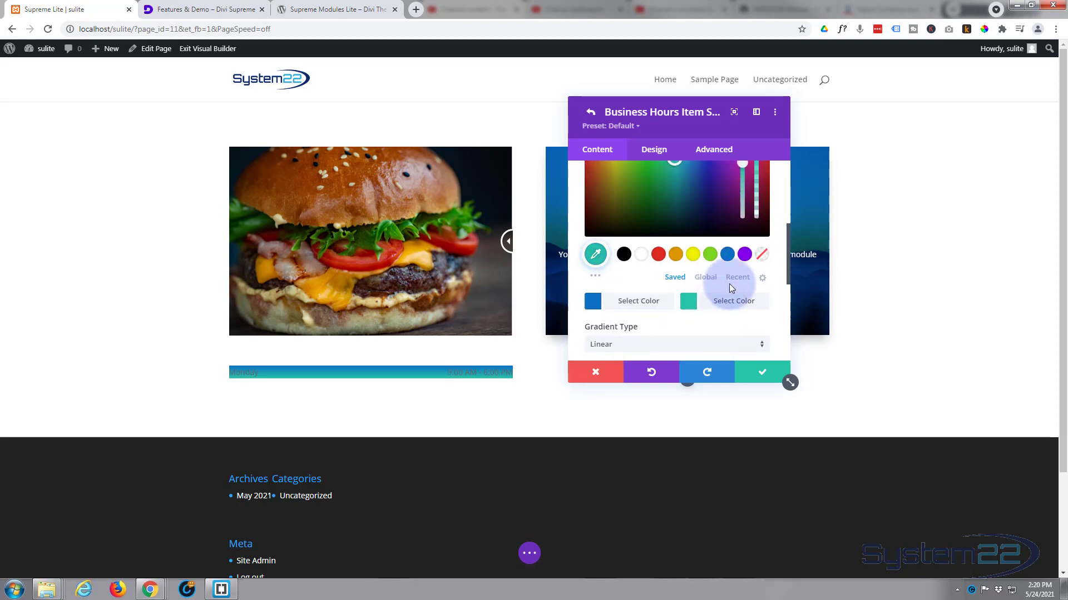
{"action": "left_click", "coordinate": [745, 256]}
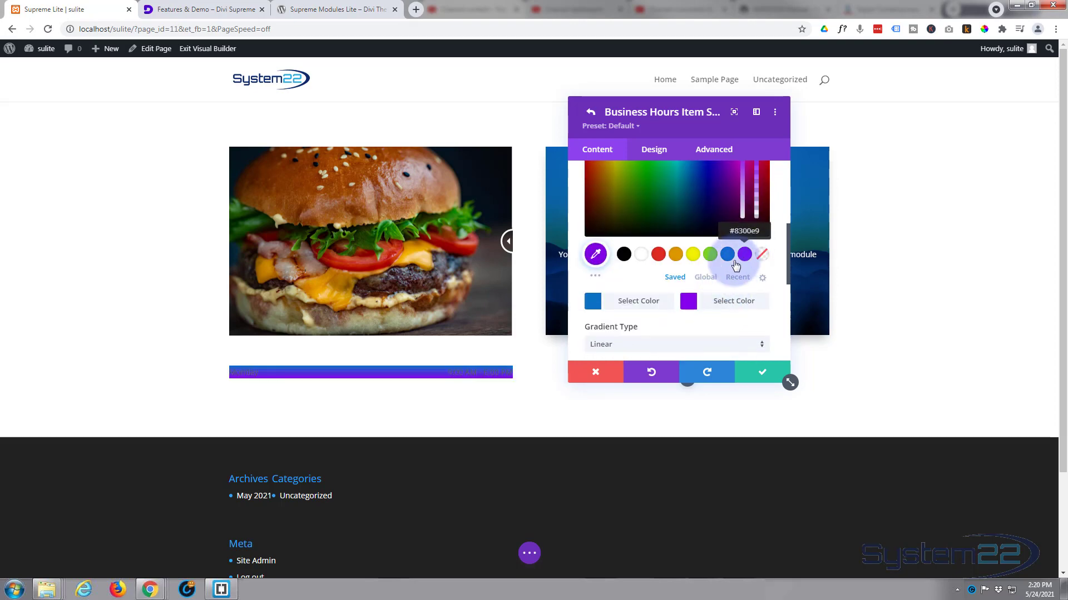
Step: Make the item's background gradient radial, with its start position at 43% and end position at 66%
{"action": "scroll", "coordinate": [687, 275], "scroll_direction": "down", "scroll_amount": 2}
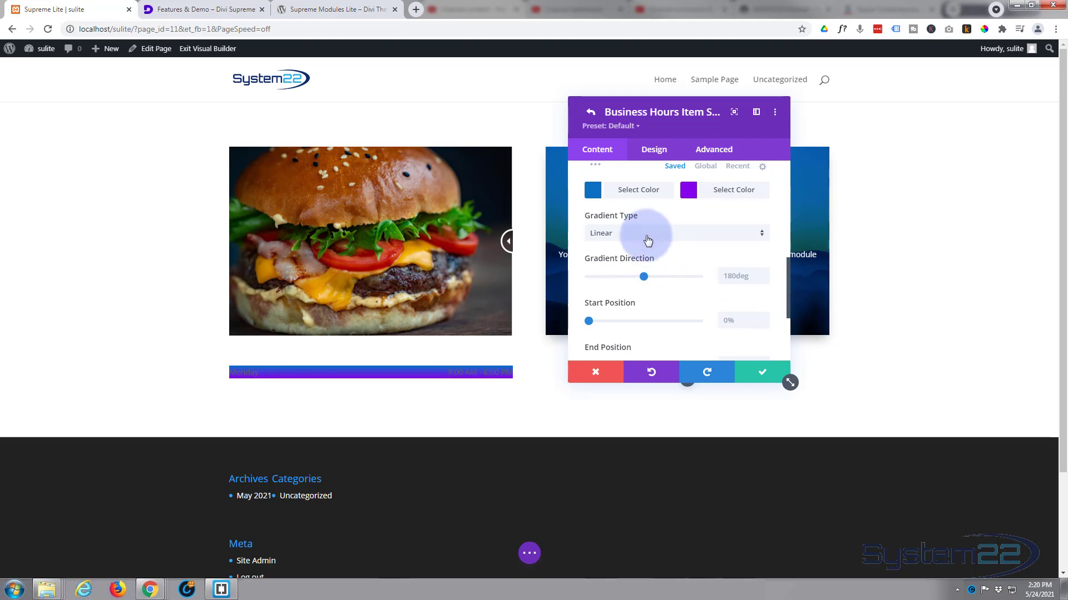
{"action": "scroll", "coordinate": [645, 237], "scroll_direction": "down", "scroll_amount": 1}
{"action": "left_click", "coordinate": [639, 189]}
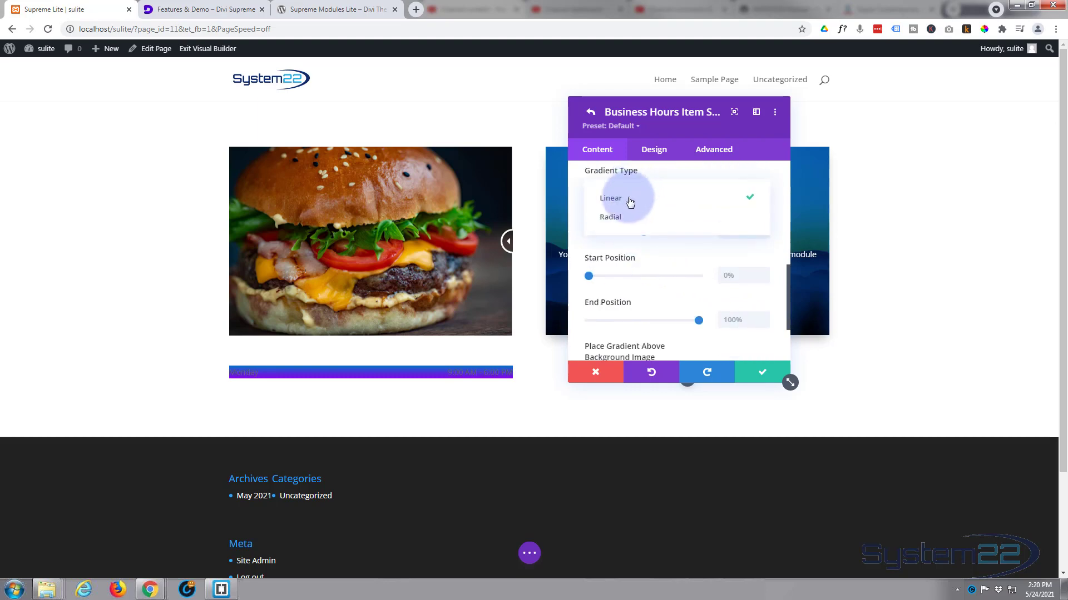
{"action": "left_click", "coordinate": [625, 220]}
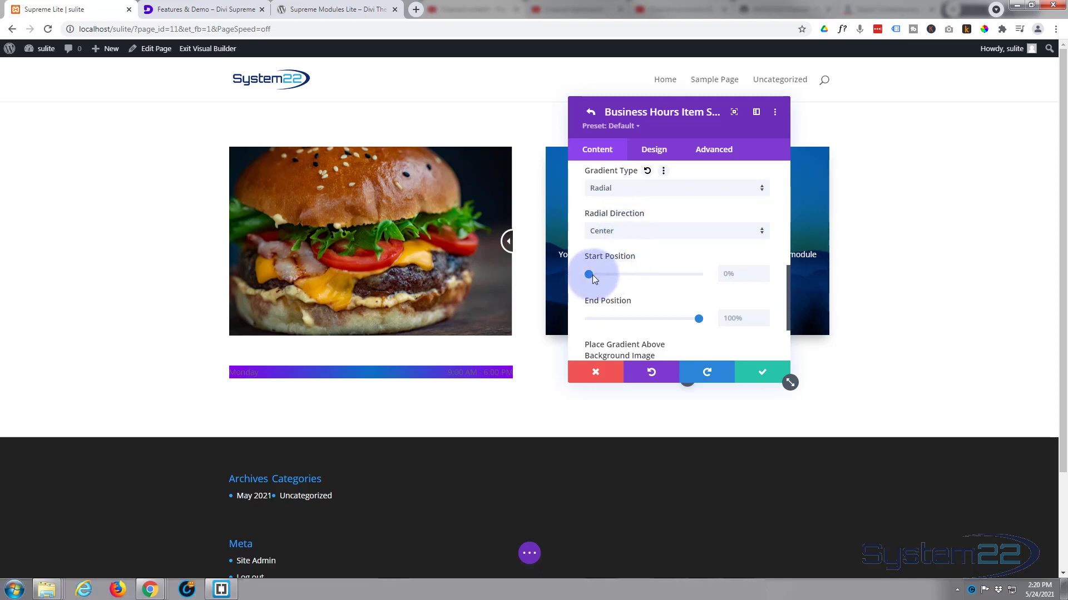
{"action": "left_click_drag", "start_coordinate": [589, 275], "coordinate": [635, 275]}
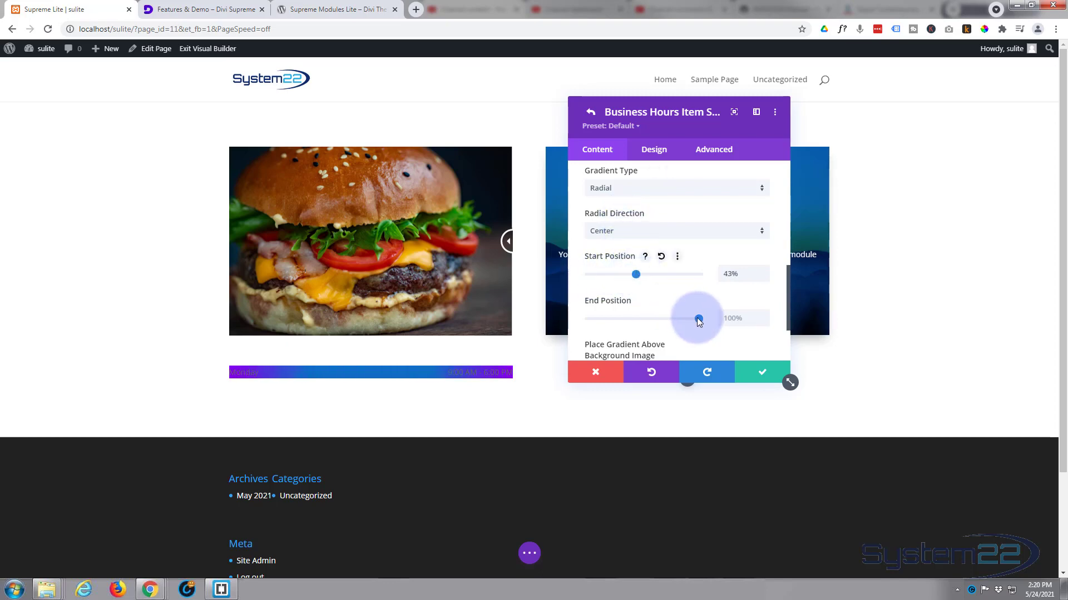
{"action": "left_click_drag", "start_coordinate": [698, 319], "coordinate": [639, 318]}
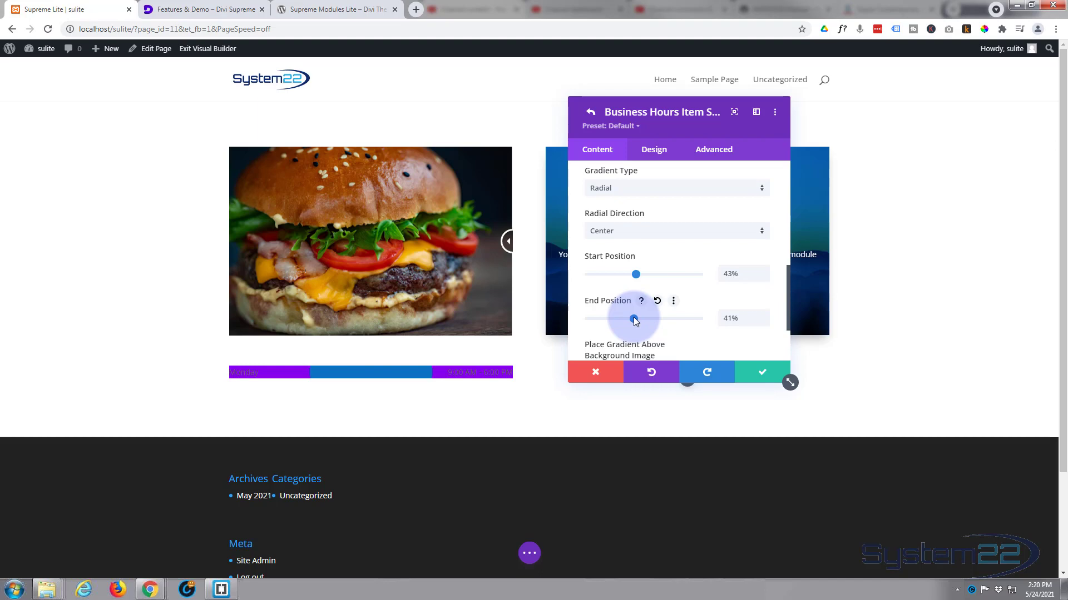
{"action": "left_click_drag", "start_coordinate": [634, 319], "coordinate": [655, 319]}
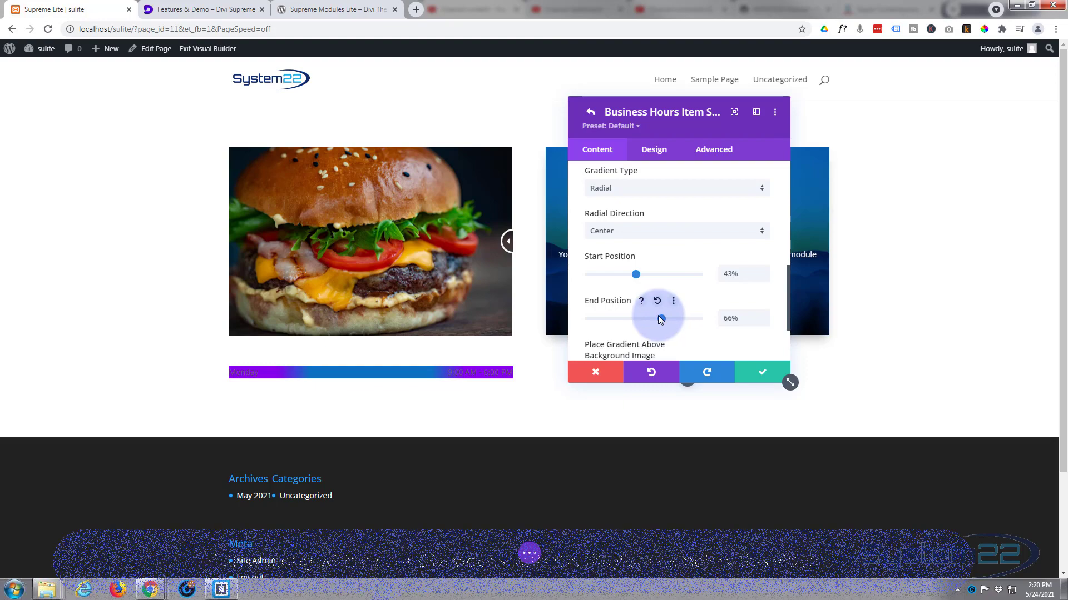
{"action": "scroll", "coordinate": [660, 318], "scroll_direction": "down", "scroll_amount": 2}
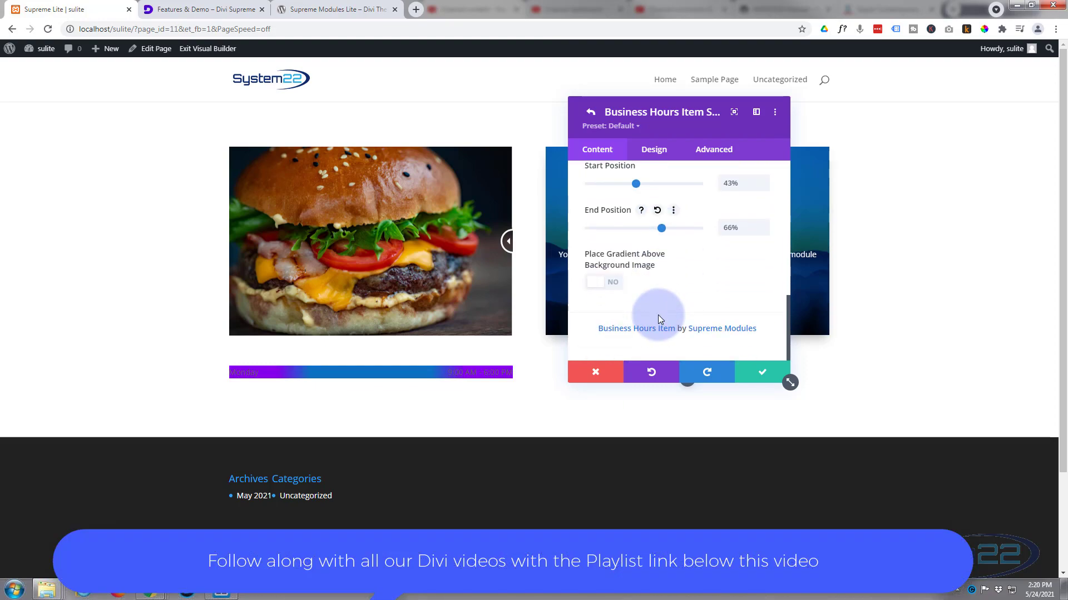
Step: Style the business hours item's general text in the default font with Semi Bold weight and white color
{"action": "left_click", "coordinate": [654, 155]}
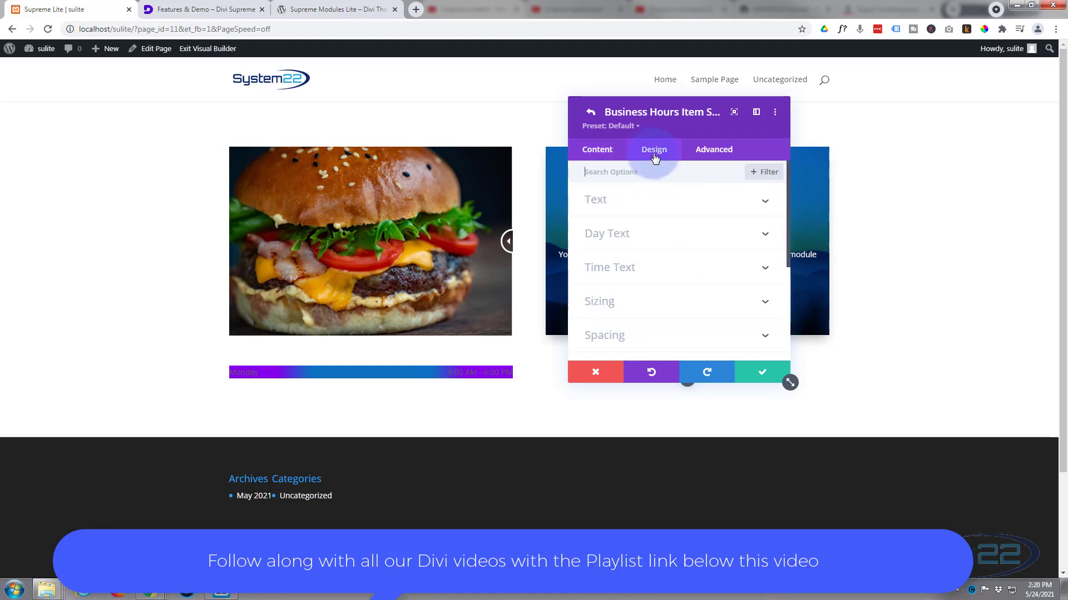
{"action": "left_click", "coordinate": [659, 201]}
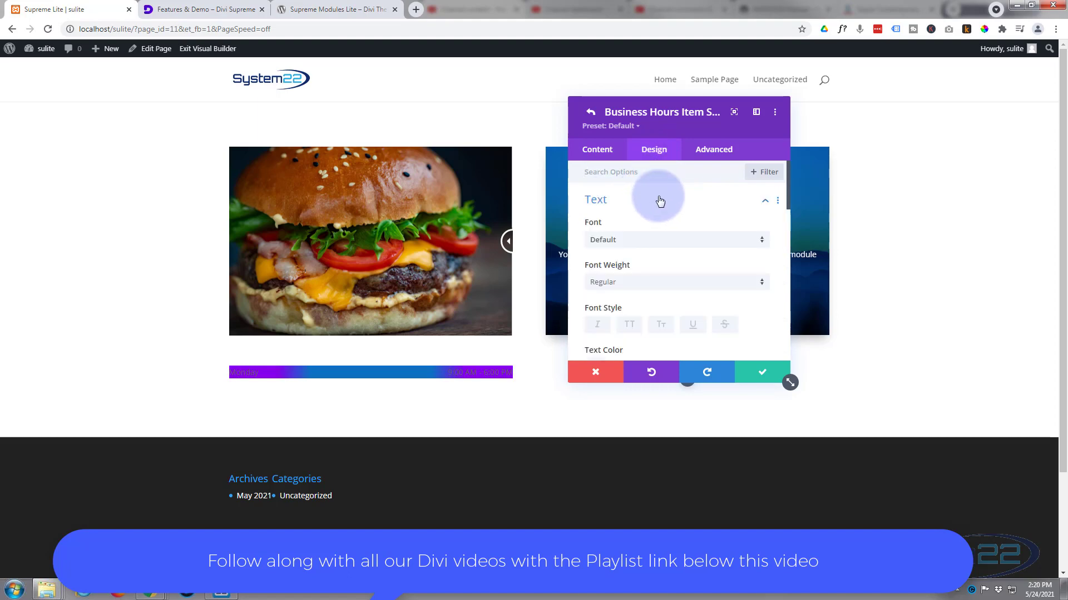
{"action": "left_click", "coordinate": [657, 241]}
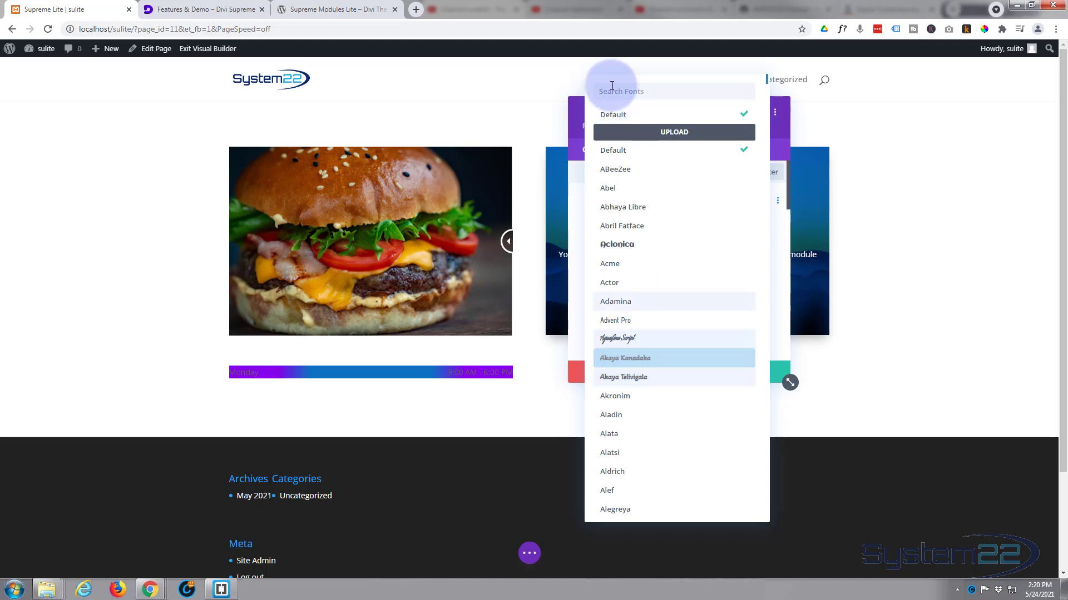
{"action": "left_click", "coordinate": [625, 114]}
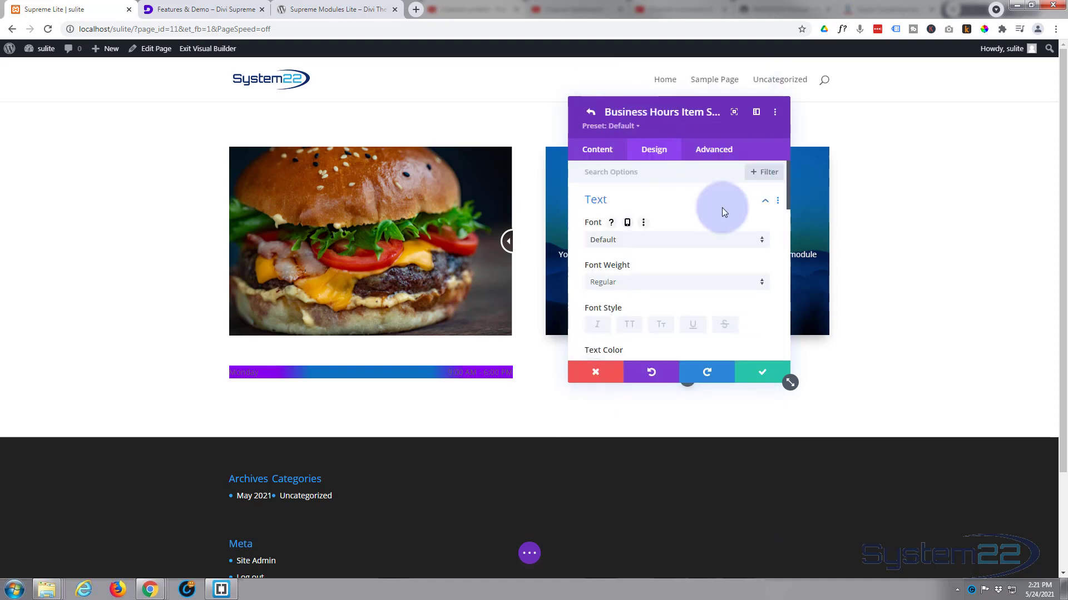
{"action": "left_click", "coordinate": [654, 283]}
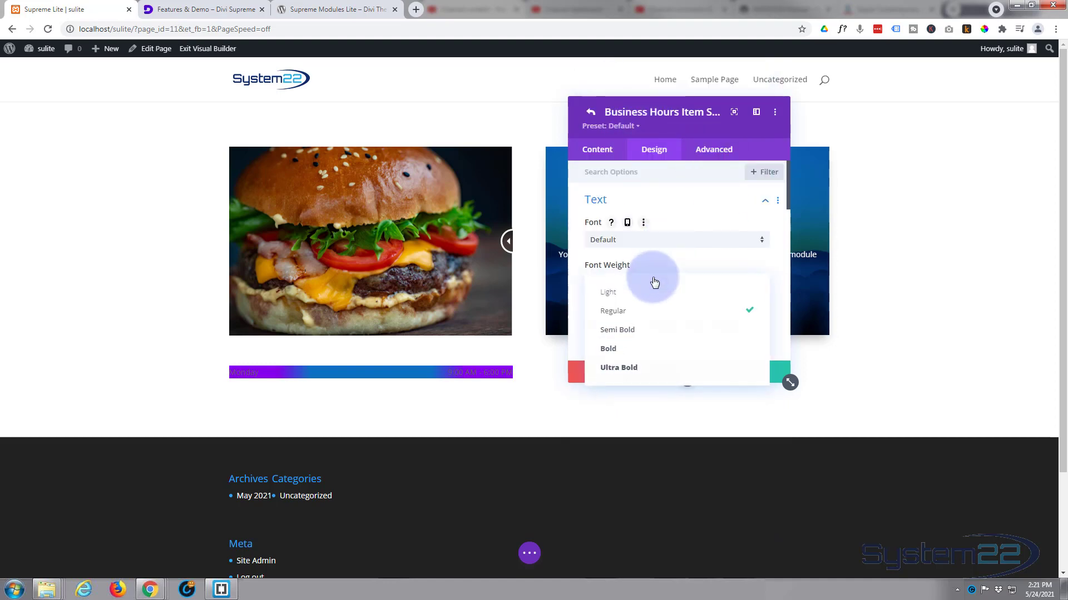
{"action": "left_click", "coordinate": [646, 331]}
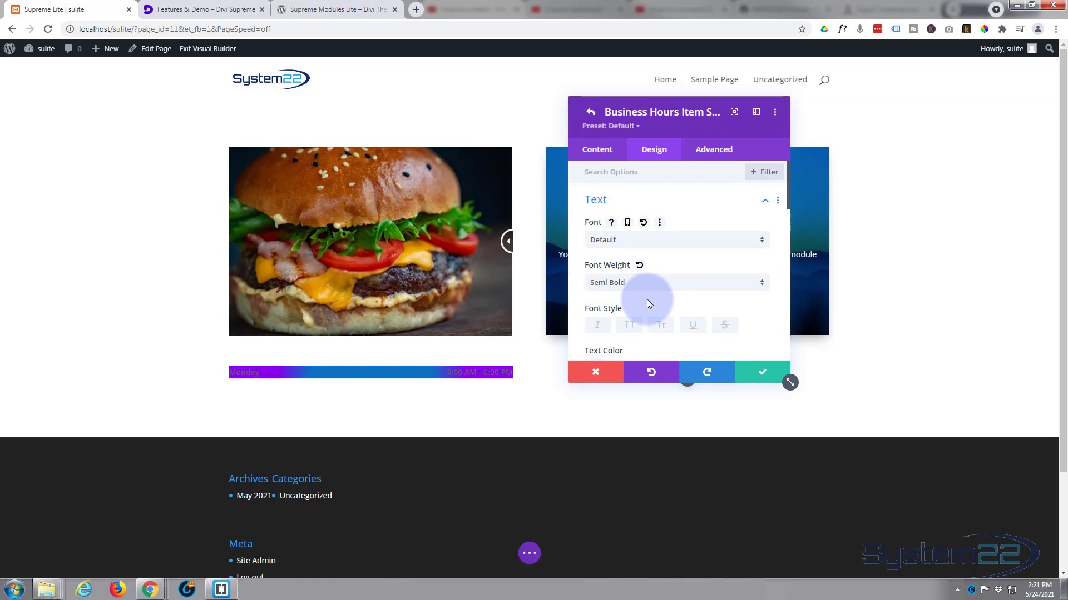
{"action": "scroll", "coordinate": [646, 299], "scroll_direction": "down", "scroll_amount": 1}
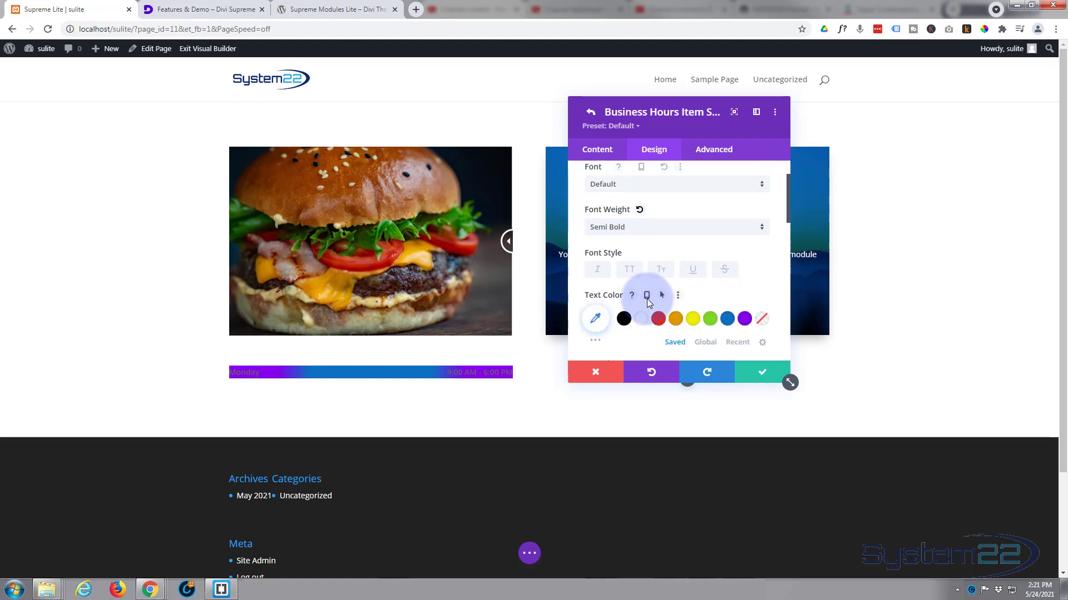
{"action": "left_click", "coordinate": [640, 322]}
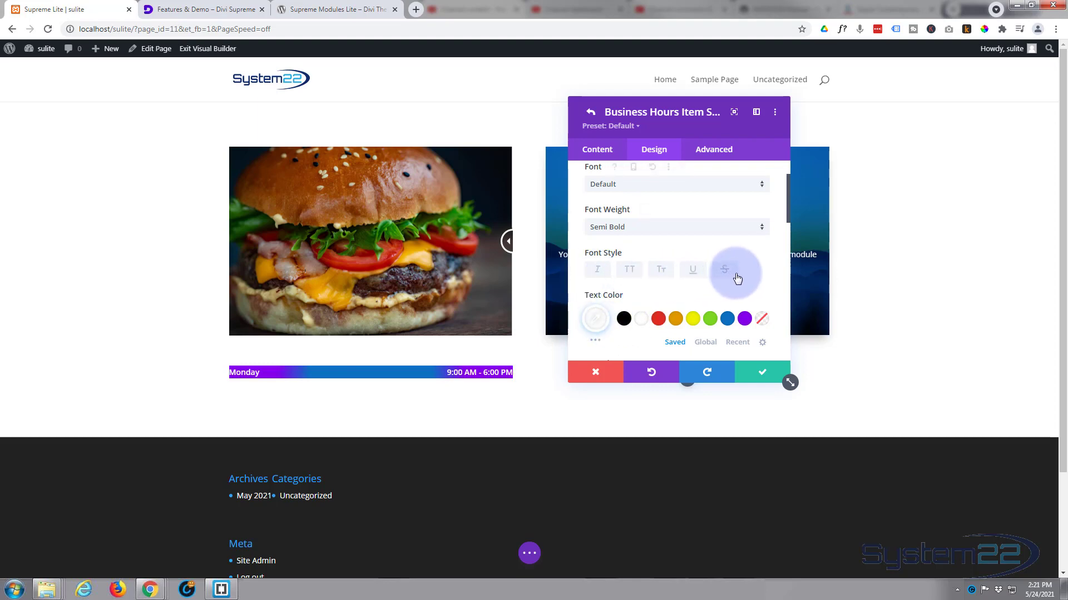
Step: Increase the business hours item's text size to 18px
{"action": "scroll", "coordinate": [708, 289], "scroll_direction": "down", "scroll_amount": 2}
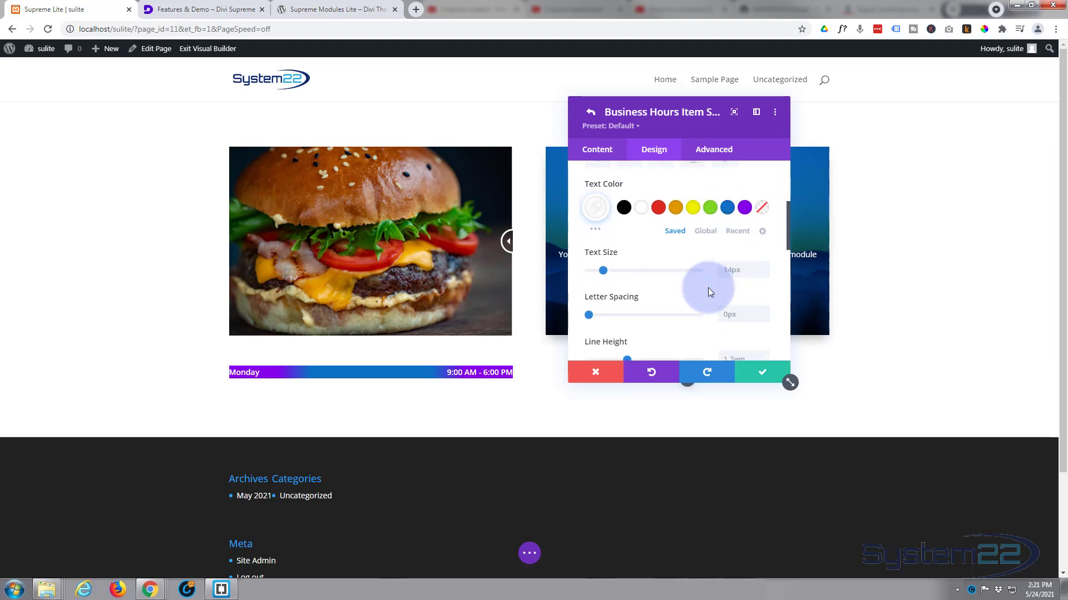
{"action": "left_click", "coordinate": [764, 267]}
{"action": "left_click", "coordinate": [764, 267]}
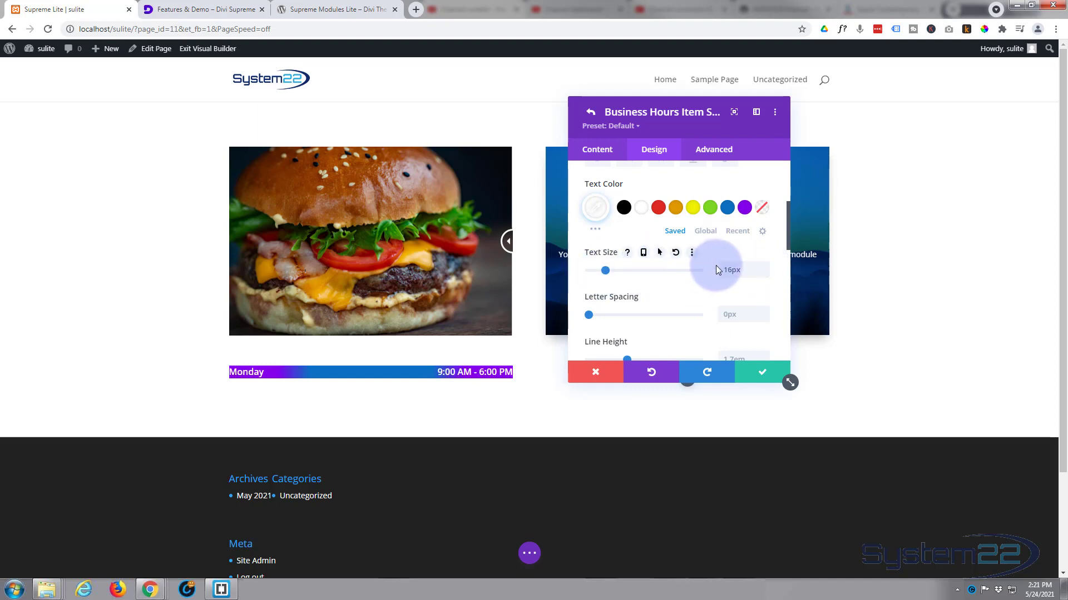
{"action": "left_click", "coordinate": [764, 267]}
{"action": "left_click", "coordinate": [764, 267]}
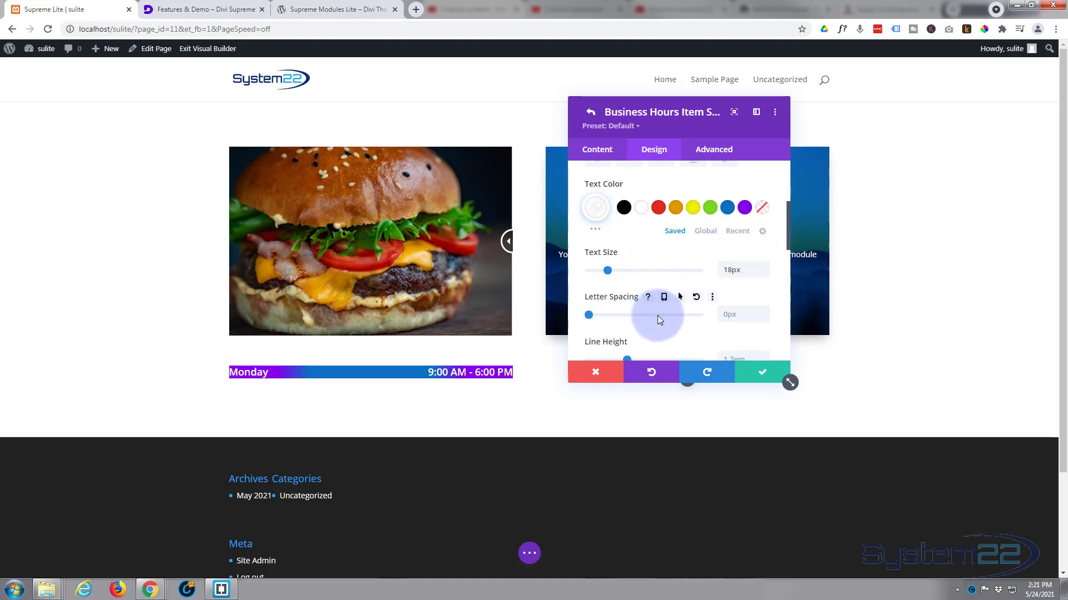
Step: Try a line height of 1.9em for the item text, and reset it to the default
{"action": "scroll", "coordinate": [681, 322], "scroll_direction": "down", "scroll_amount": 3}
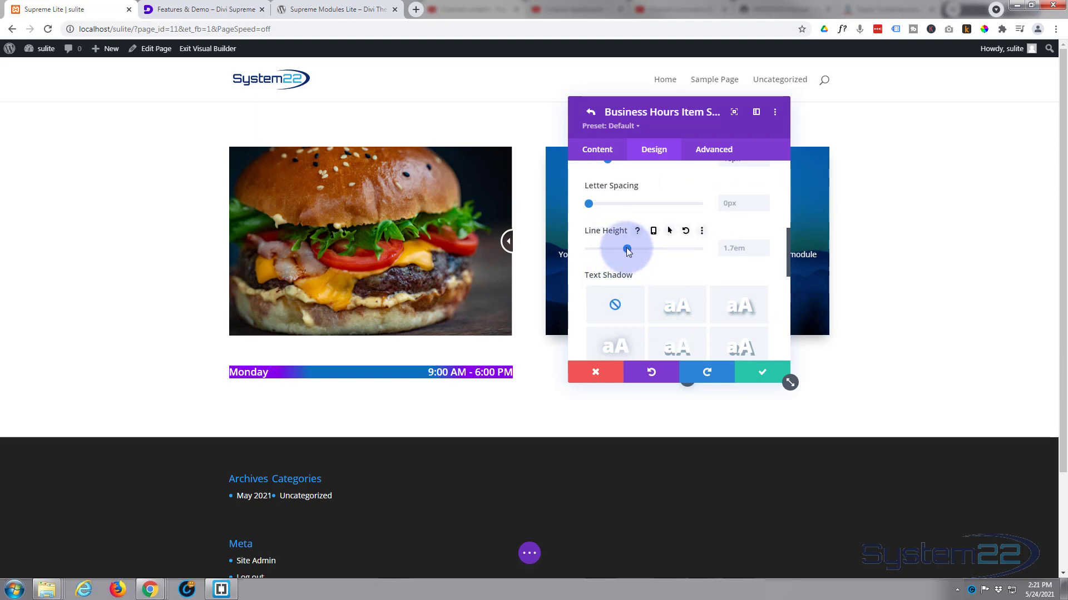
{"action": "left_click_drag", "start_coordinate": [627, 250], "coordinate": [640, 250]}
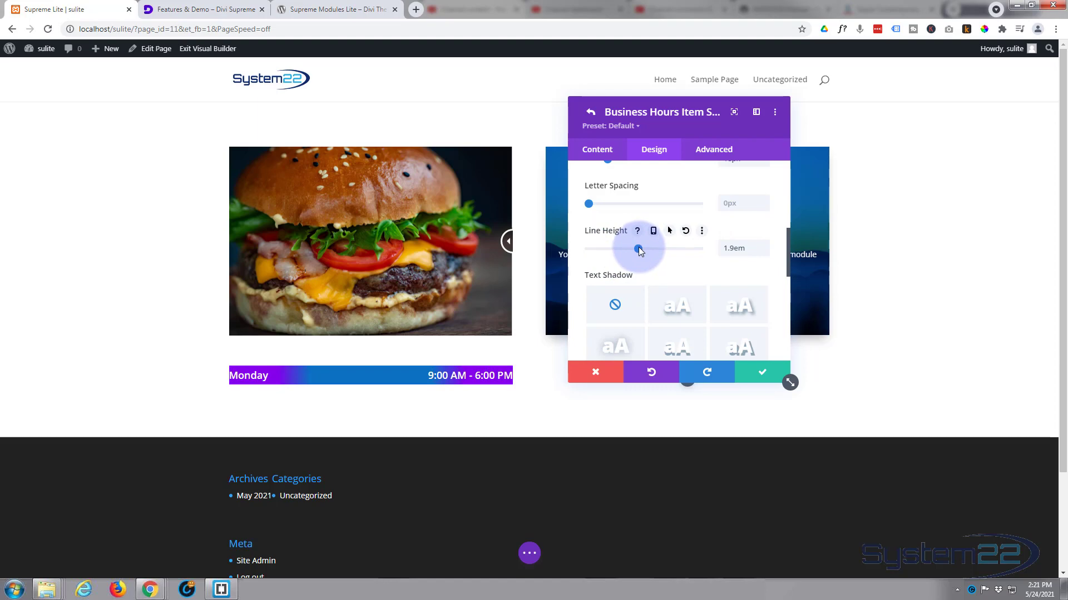
{"action": "double_click", "coordinate": [747, 248]}
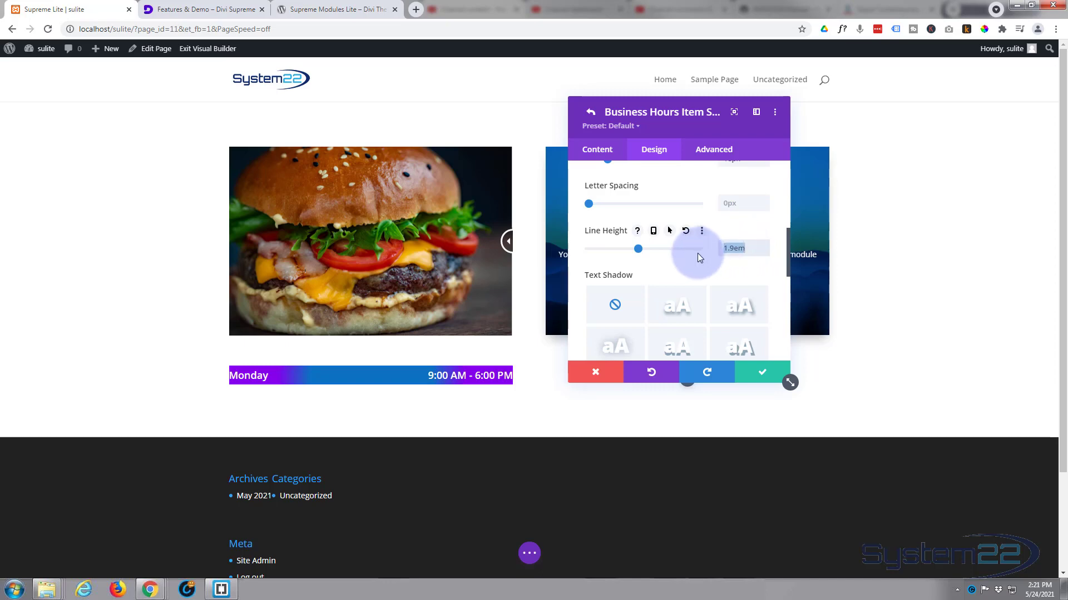
{"action": "key", "text": "BackSpace"}
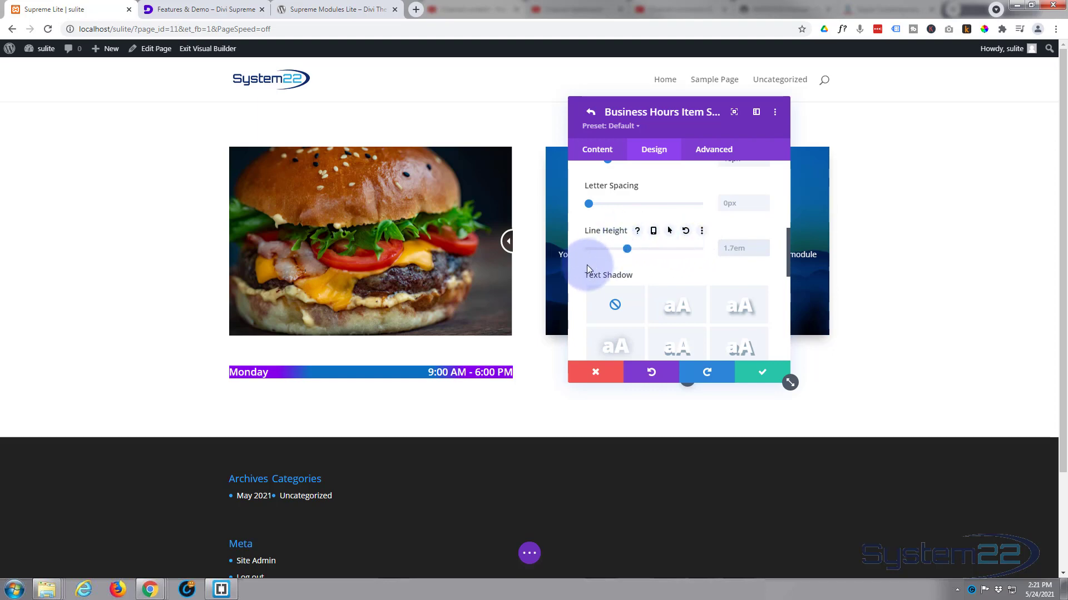
Step: Apply the first text shadow preset to the business hours item's text
{"action": "left_click", "coordinate": [683, 309]}
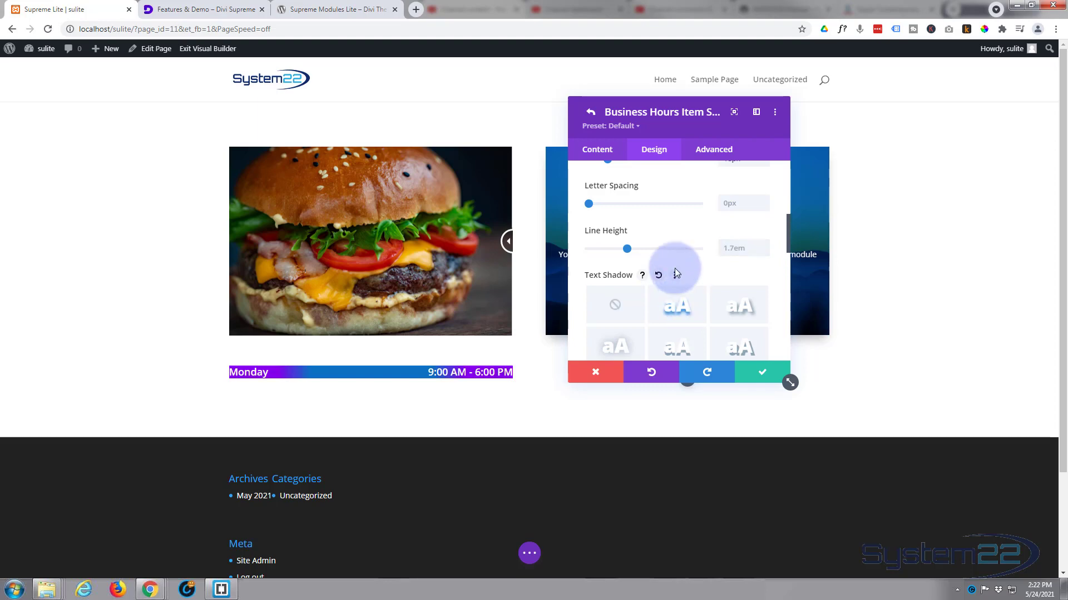
{"action": "scroll", "coordinate": [667, 246], "scroll_direction": "down", "scroll_amount": 4}
{"action": "scroll", "coordinate": [667, 248], "scroll_direction": "down", "scroll_amount": 3}
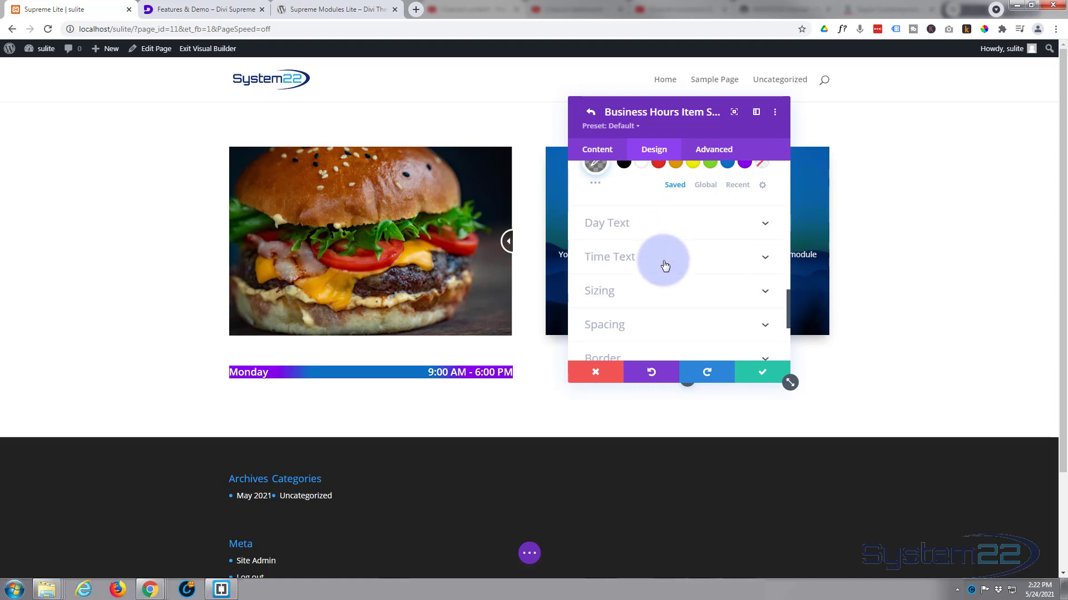
Step: Try the item at 71% width with different module alignments, ending with left alignment and 100% width
{"action": "scroll", "coordinate": [665, 266], "scroll_direction": "down", "scroll_amount": 1}
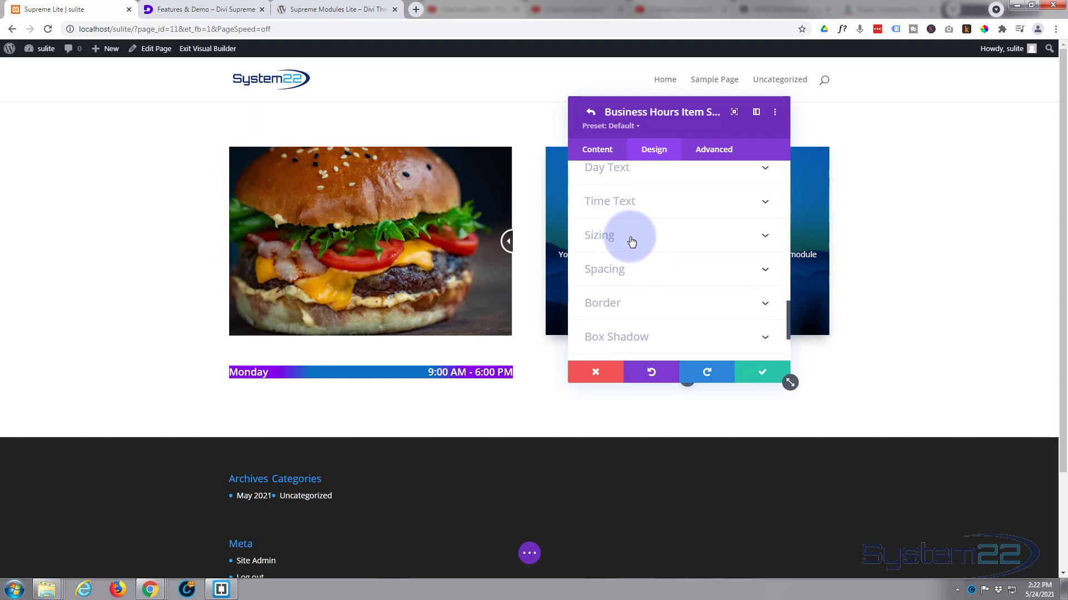
{"action": "left_click", "coordinate": [650, 232]}
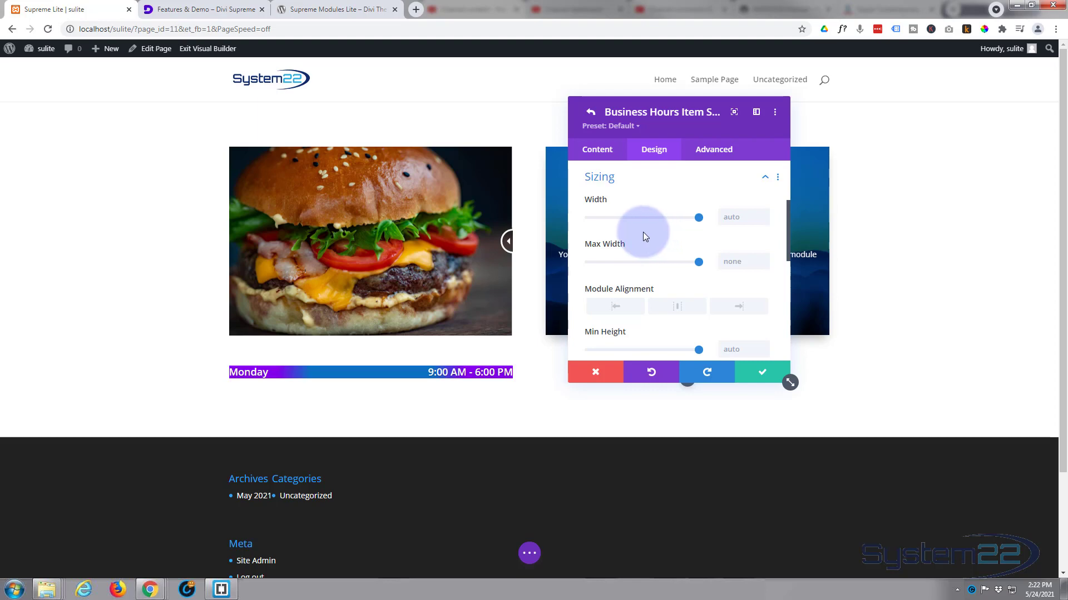
{"action": "left_click_drag", "start_coordinate": [697, 217], "coordinate": [666, 218]}
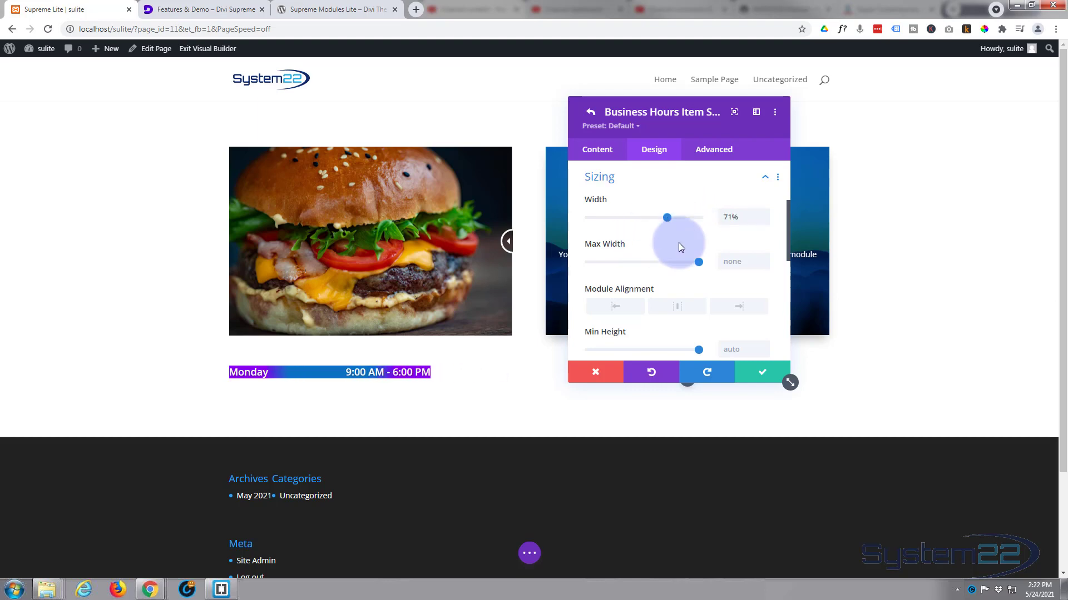
{"action": "left_click", "coordinate": [679, 308]}
{"action": "left_click", "coordinate": [738, 307]}
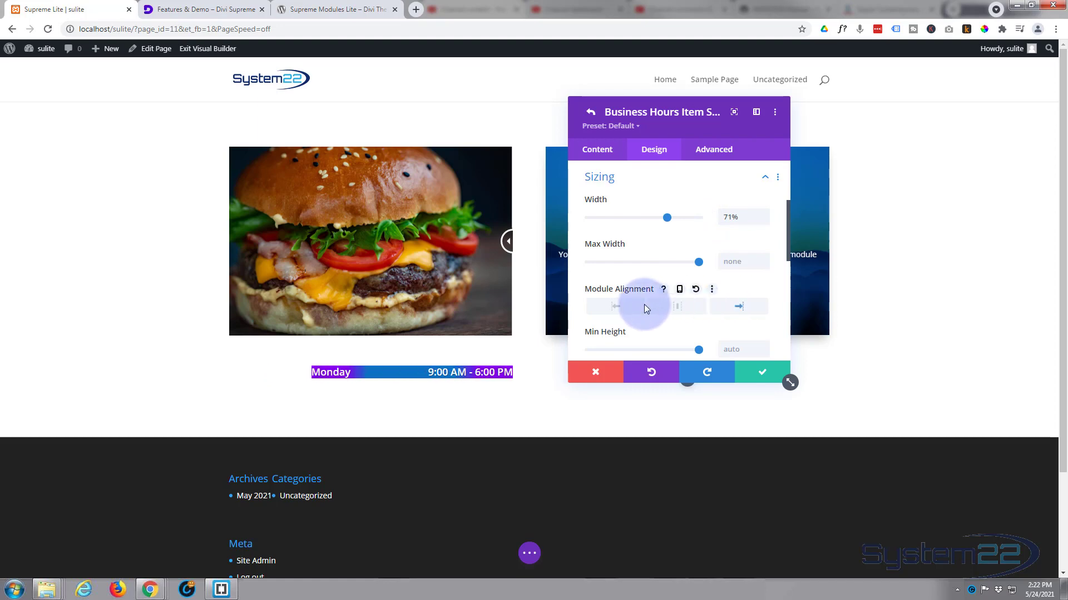
{"action": "left_click", "coordinate": [615, 310]}
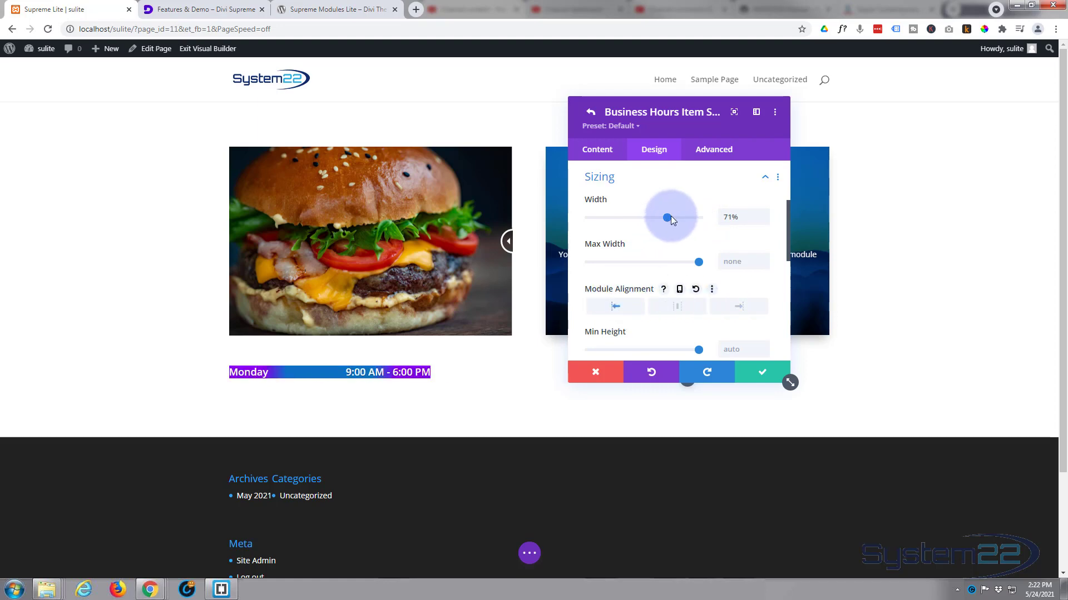
{"action": "left_click_drag", "start_coordinate": [667, 217], "coordinate": [709, 214]}
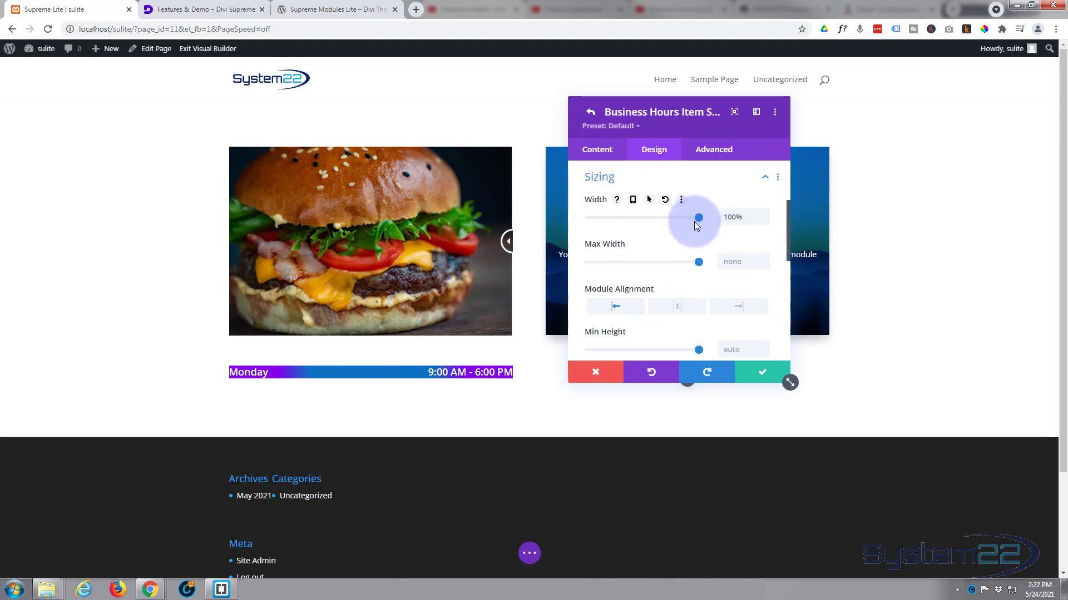
Step: Set the item's padding to 10px top and bottom and 20px left and right, linking each pair of values
{"action": "scroll", "coordinate": [685, 256], "scroll_direction": "down", "scroll_amount": 3}
{"action": "scroll", "coordinate": [686, 255], "scroll_direction": "down", "scroll_amount": 1}
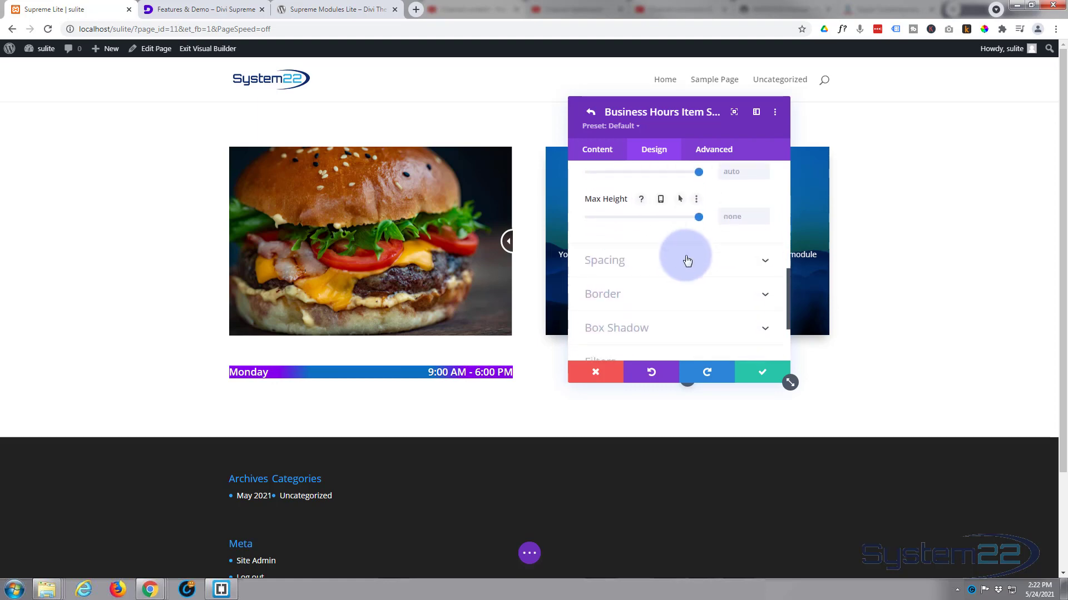
{"action": "left_click", "coordinate": [669, 258]}
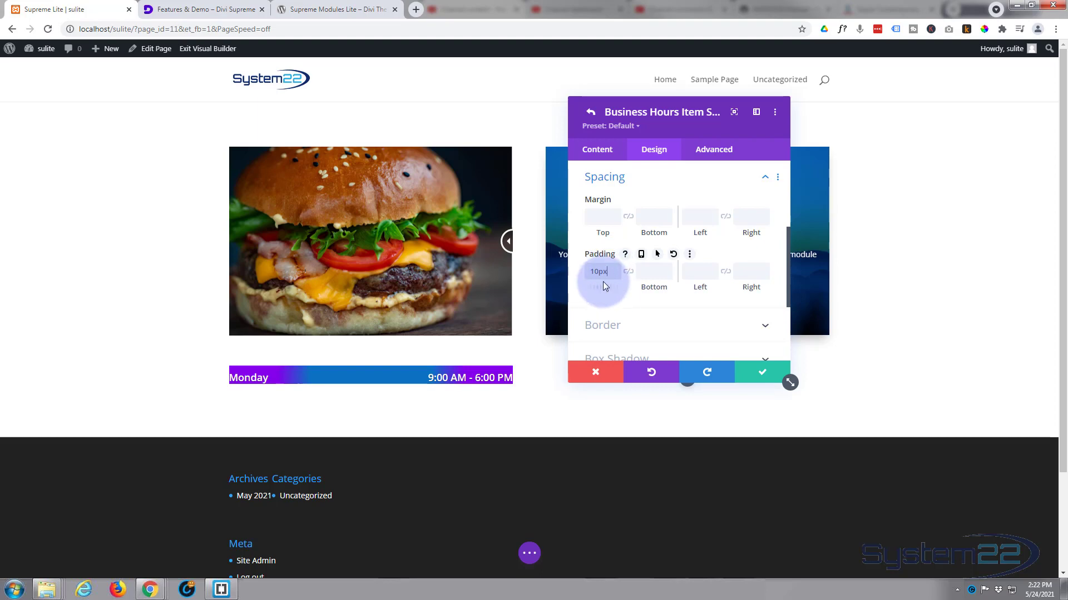
{"action": "left_click", "coordinate": [627, 273]}
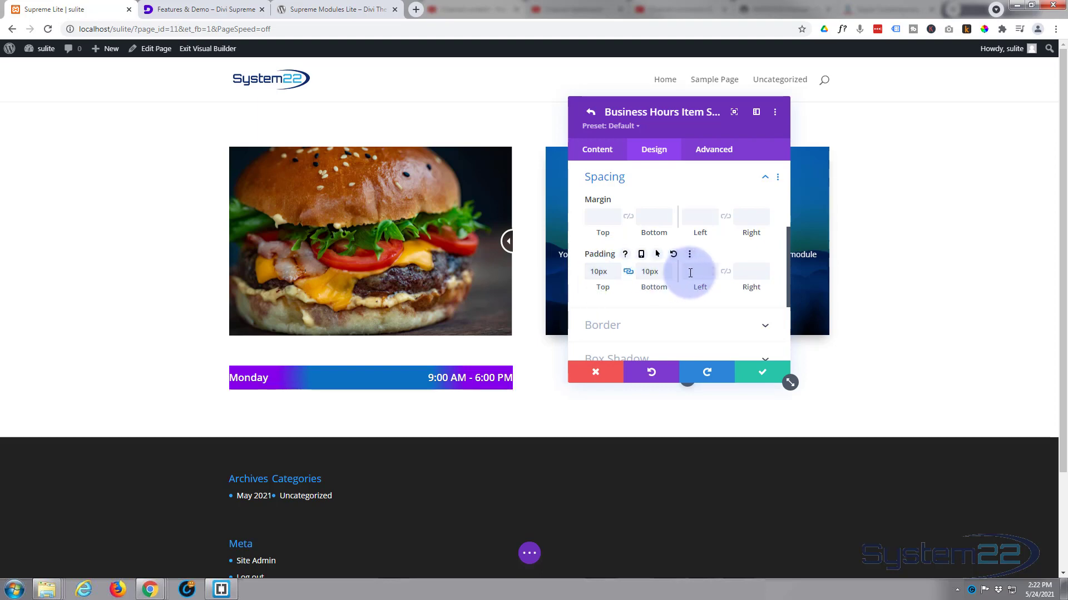
{"action": "left_click", "coordinate": [666, 272]}
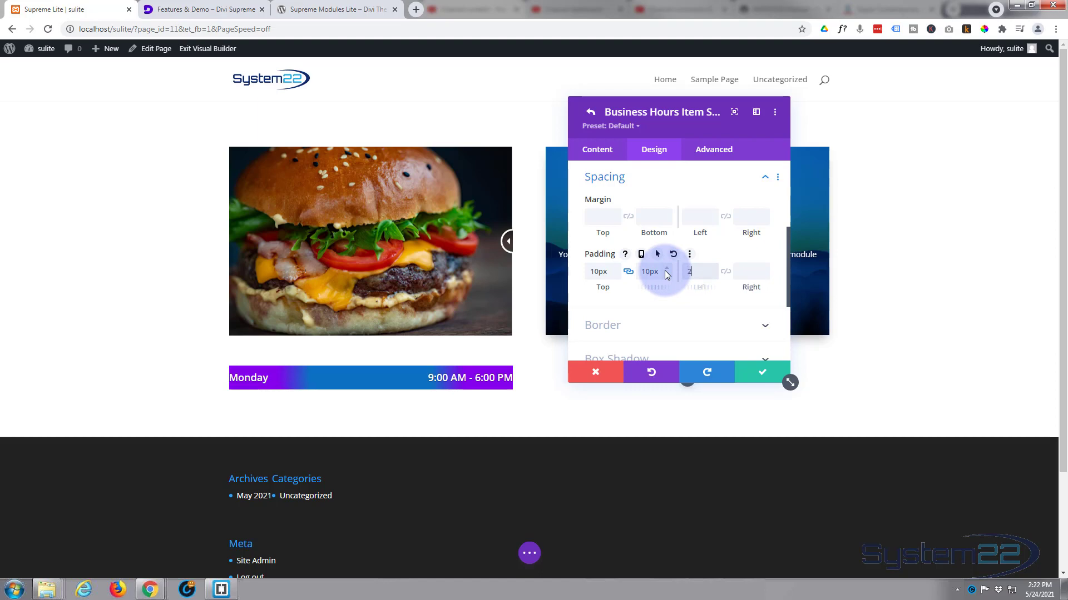
{"action": "type", "text": "20"}
{"action": "left_click", "coordinate": [725, 275]}
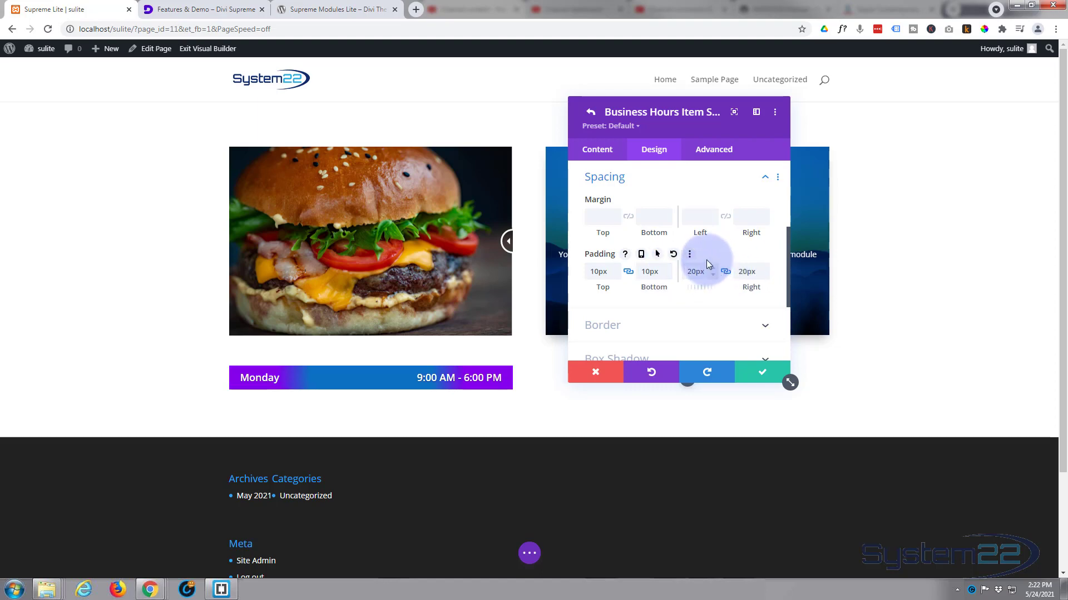
Step: Try rounded corners of 5px and 50px on the item's border, and clear the radius back to the default
{"action": "scroll", "coordinate": [697, 261], "scroll_direction": "down", "scroll_amount": 1}
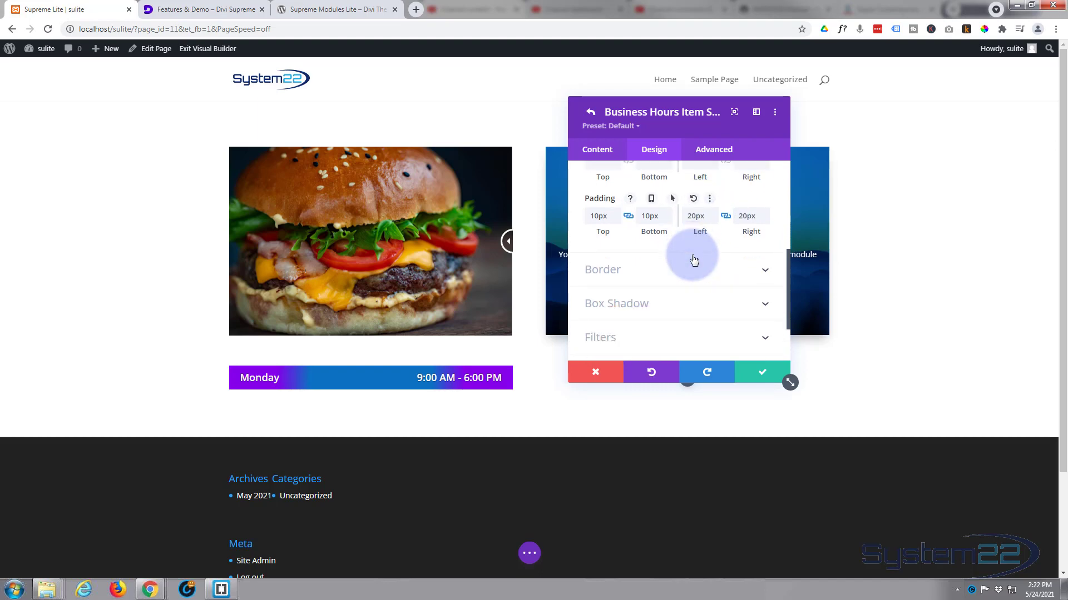
{"action": "left_click", "coordinate": [672, 275]}
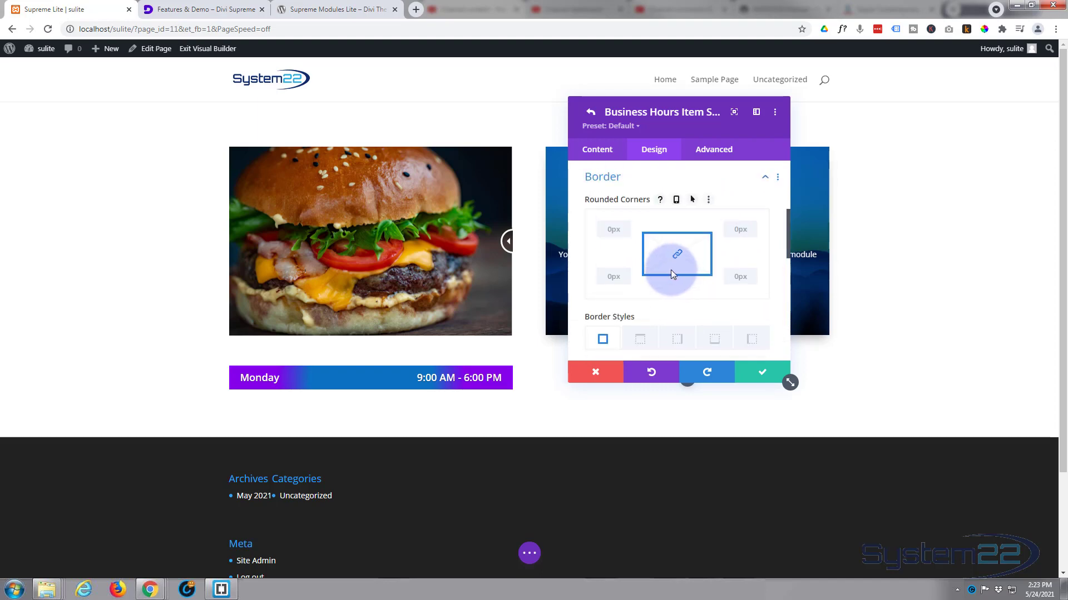
{"action": "scroll", "coordinate": [631, 271], "scroll_direction": "down", "scroll_amount": 1}
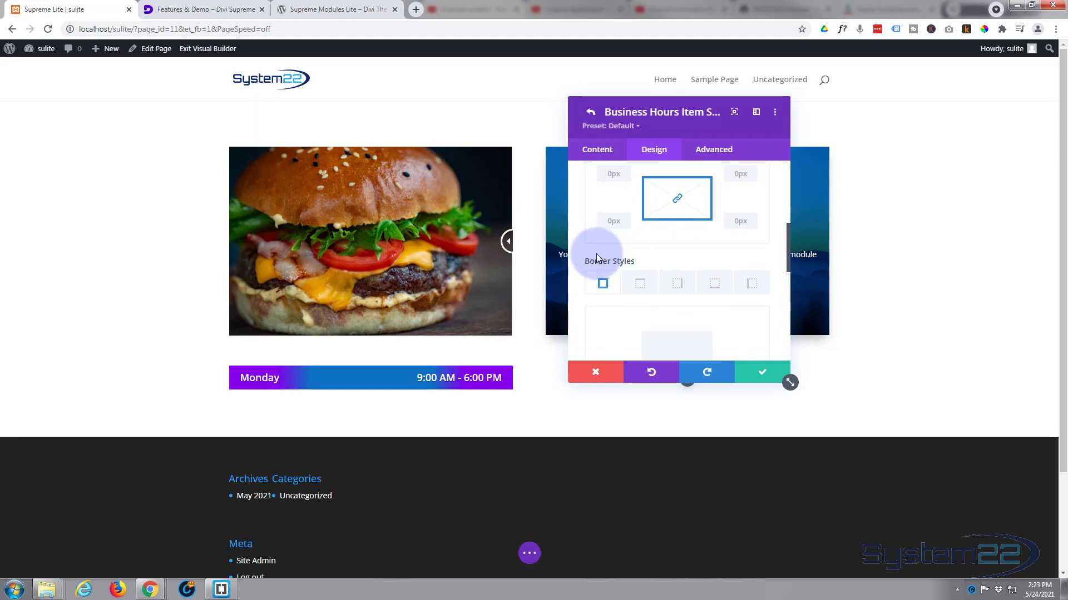
{"action": "scroll", "coordinate": [598, 251], "scroll_direction": "up", "scroll_amount": 1}
{"action": "mouse_move", "coordinate": [590, 204]}
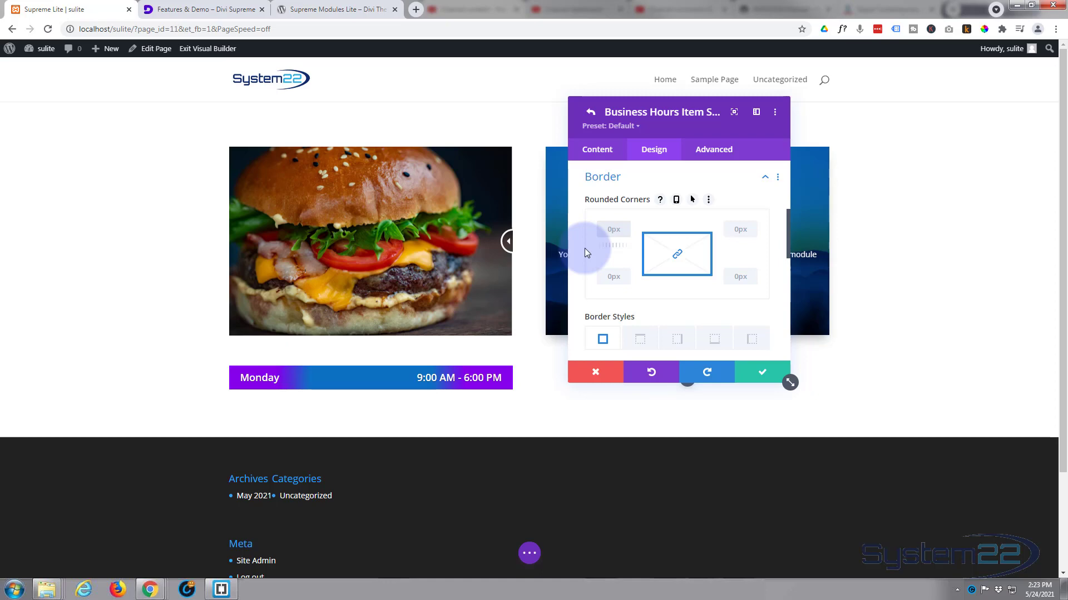
{"action": "type", "text": "px"}
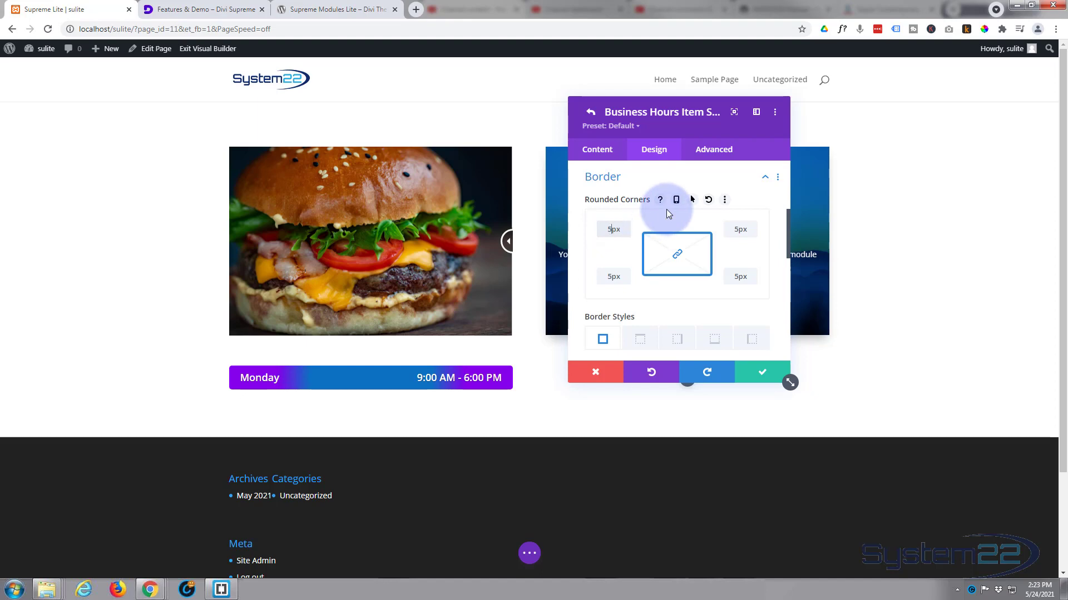
{"action": "type", "text": "0"}
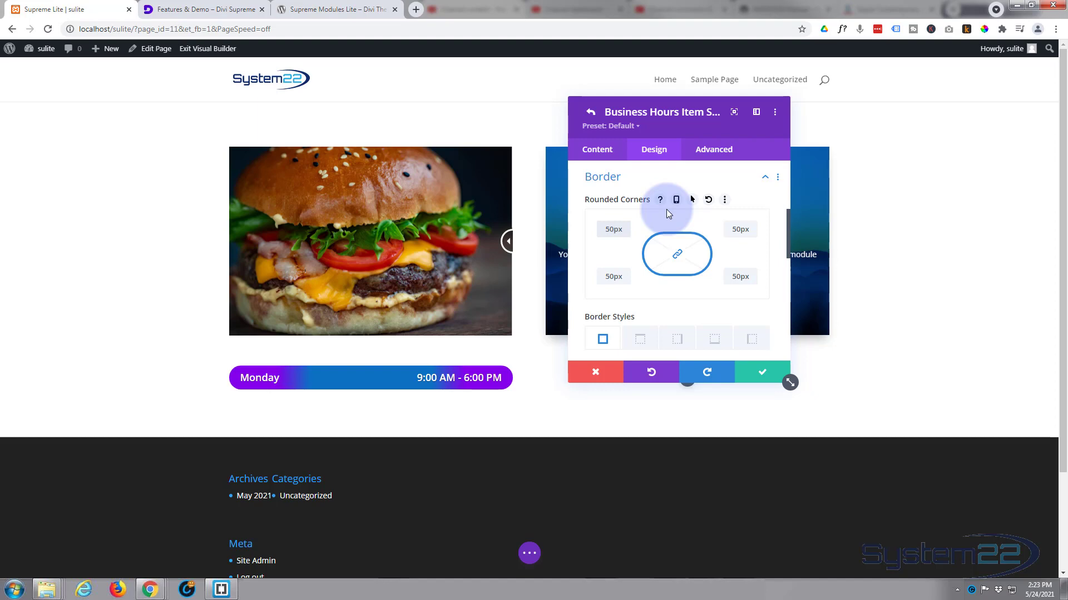
{"action": "double_click", "coordinate": [619, 229]}
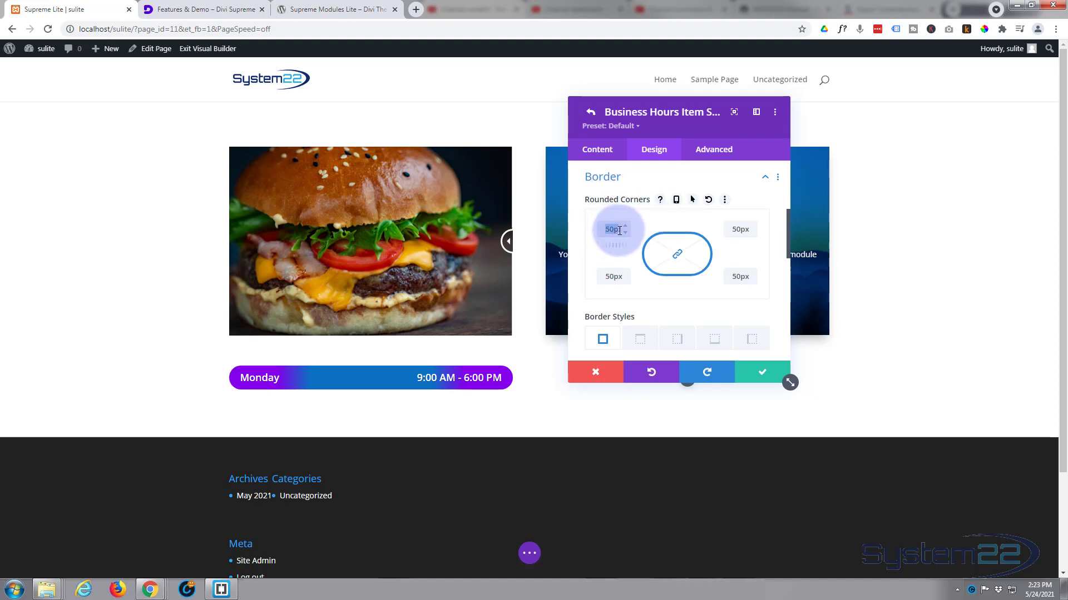
{"action": "key", "text": "BackSpace"}
{"action": "key", "text": "Delete"}
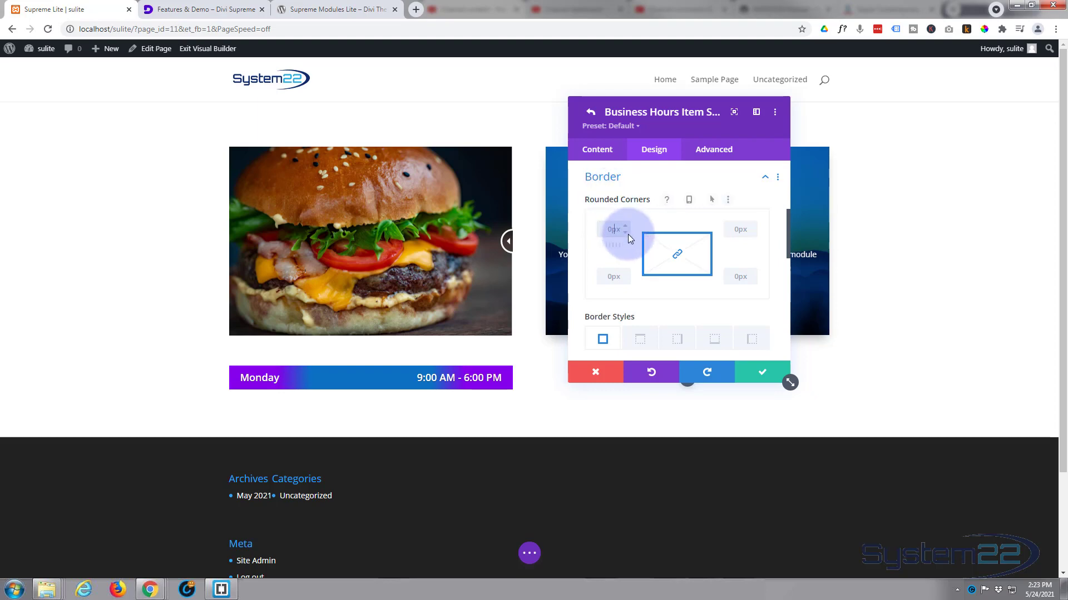
Step: Review the item's remaining border, box shadow, filter and transform options, and save the item's settings
{"action": "scroll", "coordinate": [628, 235], "scroll_direction": "down", "scroll_amount": 1}
{"action": "scroll", "coordinate": [629, 233], "scroll_direction": "down", "scroll_amount": 1}
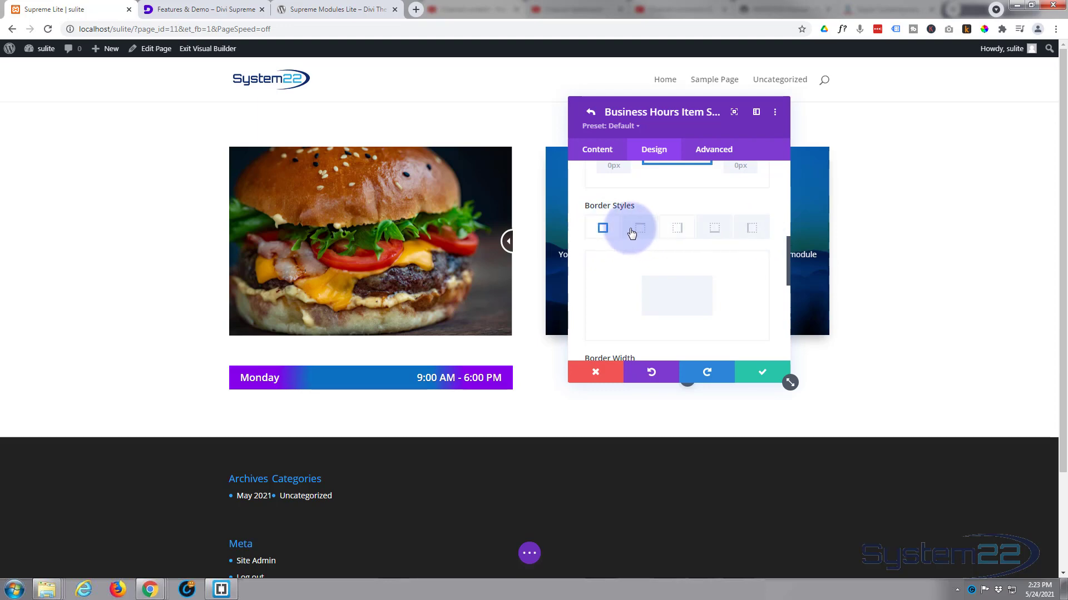
{"action": "scroll", "coordinate": [672, 239], "scroll_direction": "down", "scroll_amount": 2}
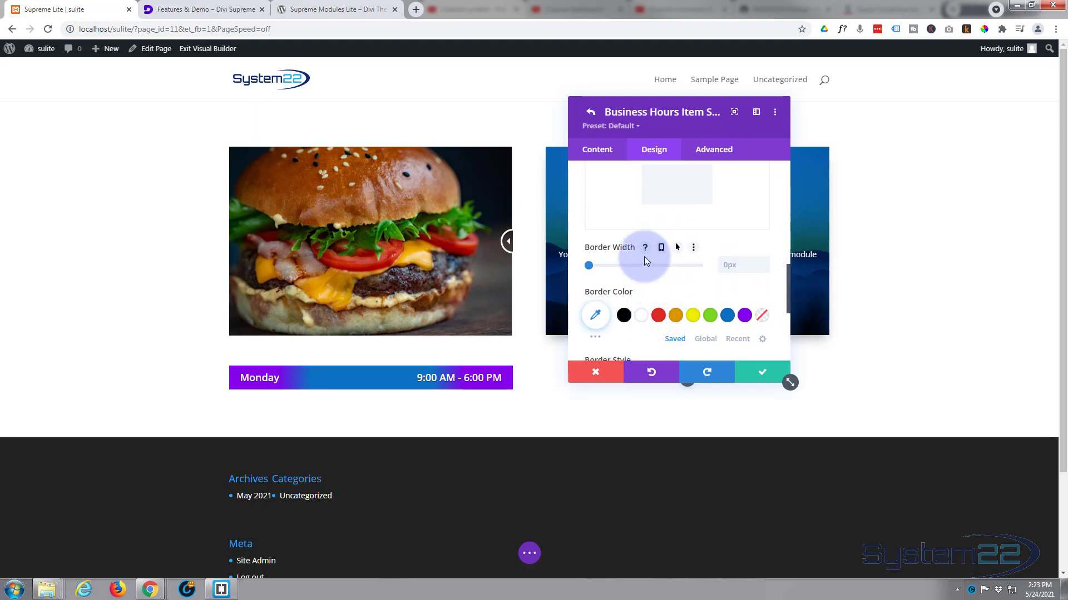
{"action": "scroll", "coordinate": [644, 257], "scroll_direction": "down", "scroll_amount": 1}
{"action": "scroll", "coordinate": [645, 260], "scroll_direction": "down", "scroll_amount": 1}
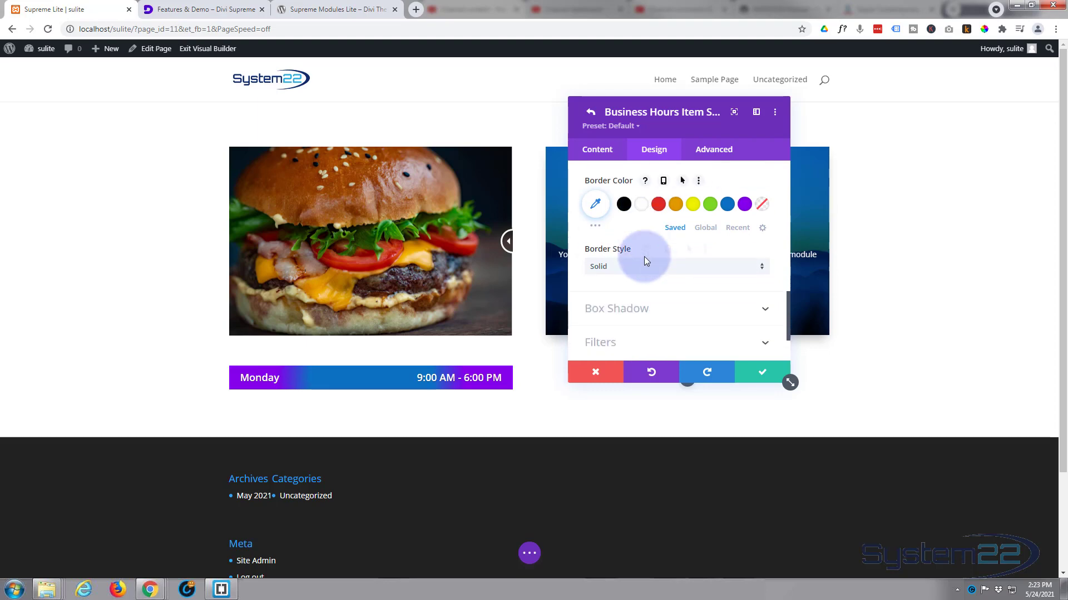
{"action": "scroll", "coordinate": [645, 261], "scroll_direction": "down", "scroll_amount": 1}
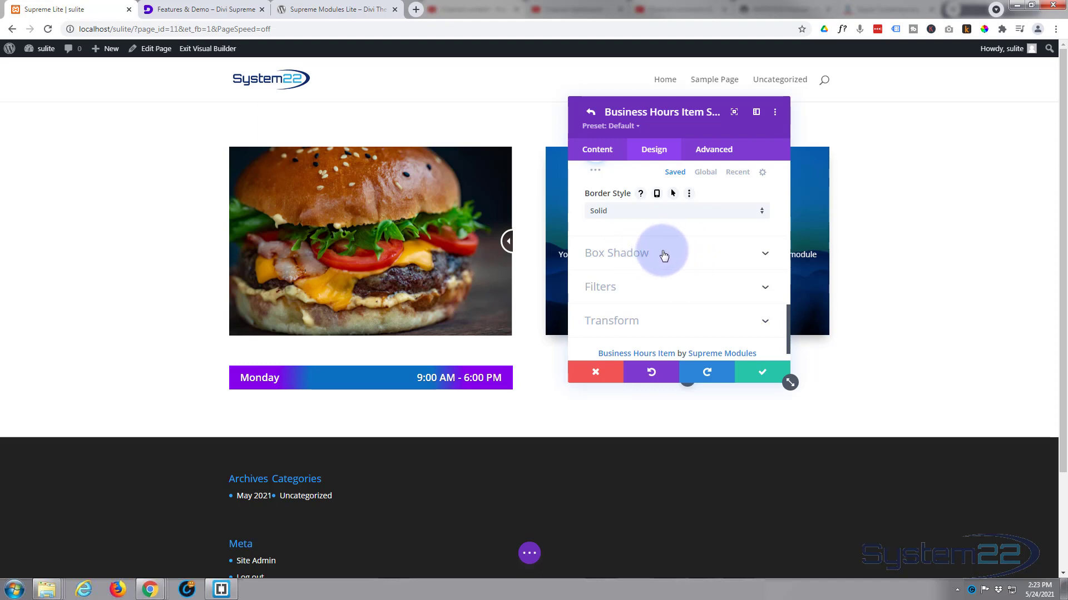
{"action": "scroll", "coordinate": [662, 257], "scroll_direction": "down", "scroll_amount": 1}
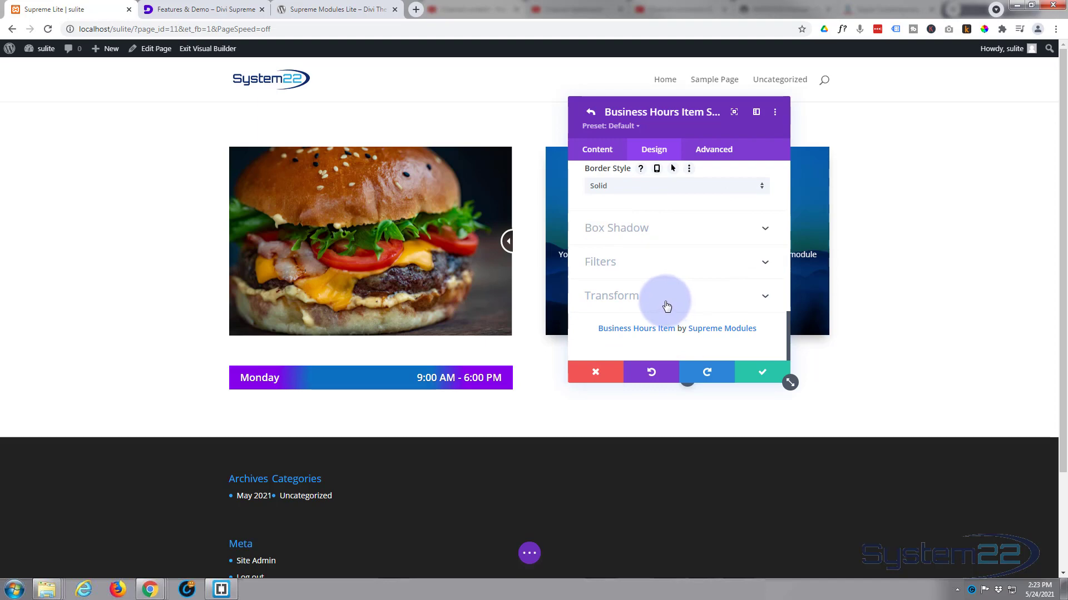
{"action": "left_click", "coordinate": [763, 376]}
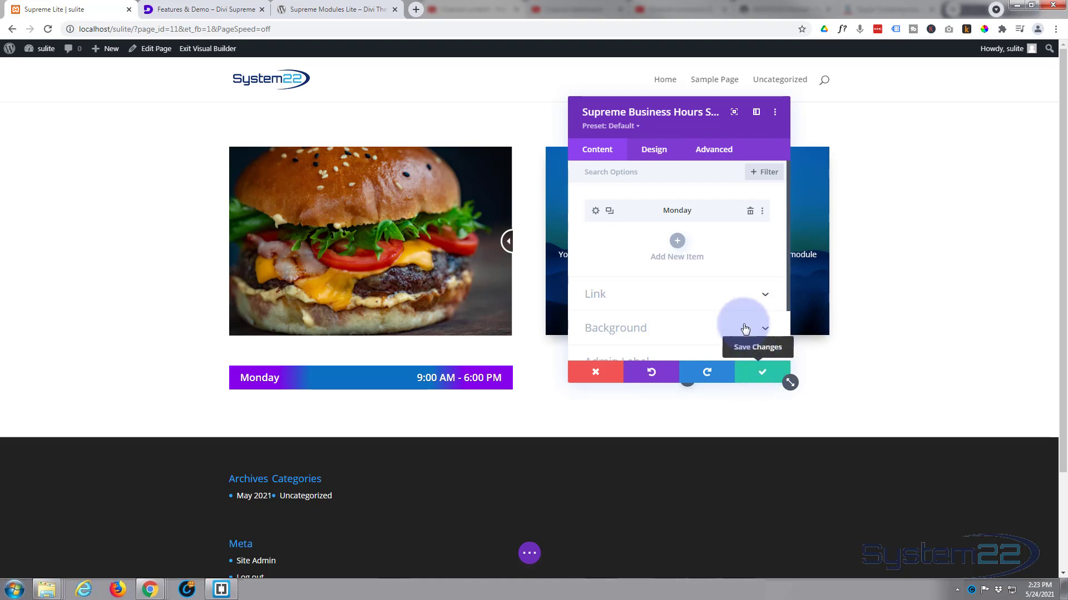
Step: Duplicate the Monday item six times so the list has one entry for each day of the week
{"action": "left_click", "coordinate": [609, 212]}
{"action": "left_click", "coordinate": [609, 212]}
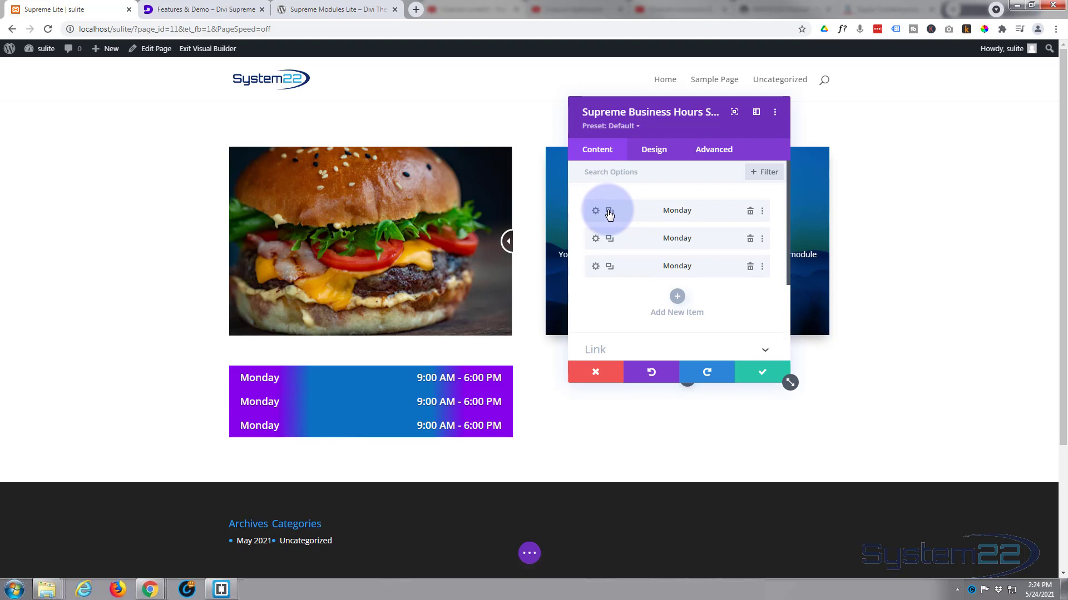
{"action": "left_click", "coordinate": [609, 212]}
{"action": "left_click", "coordinate": [609, 211]}
{"action": "left_click", "coordinate": [609, 212]}
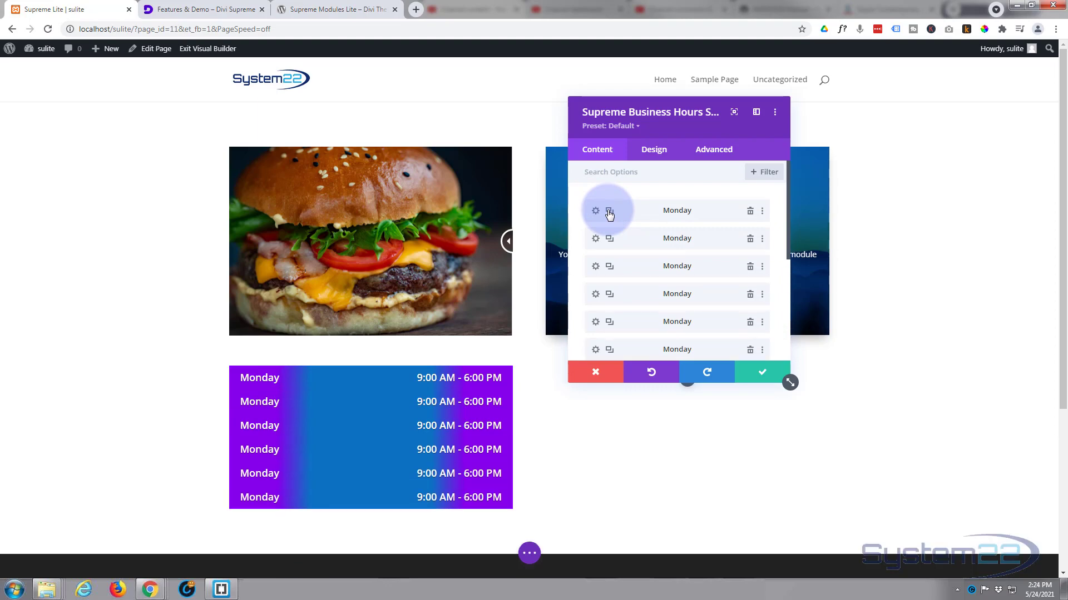
{"action": "left_click", "coordinate": [608, 211]}
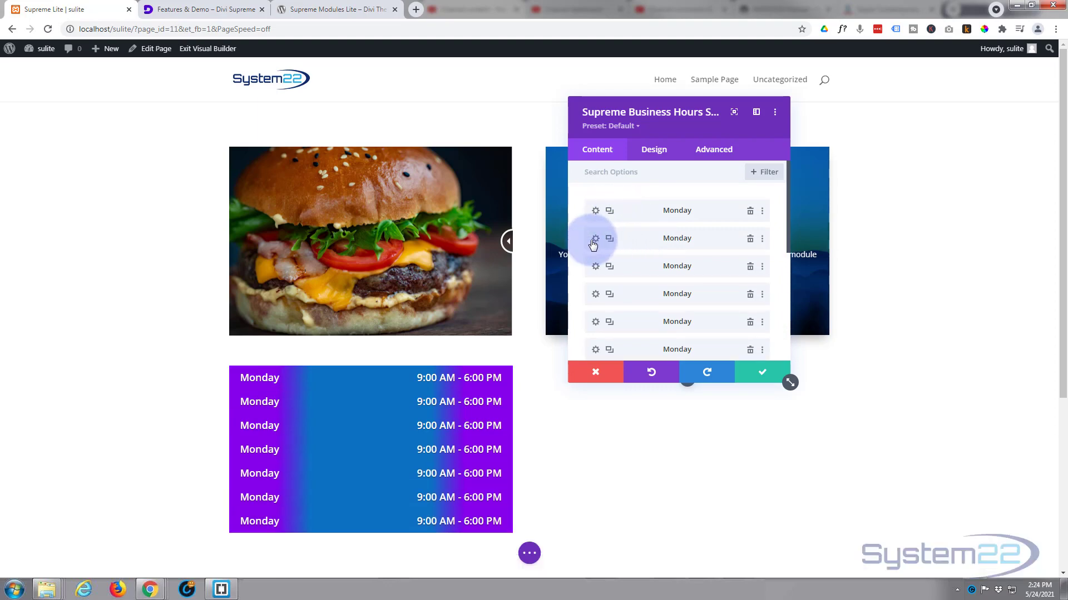
Step: Change the day of the second business hours item to Tuesday
{"action": "left_click", "coordinate": [596, 240]}
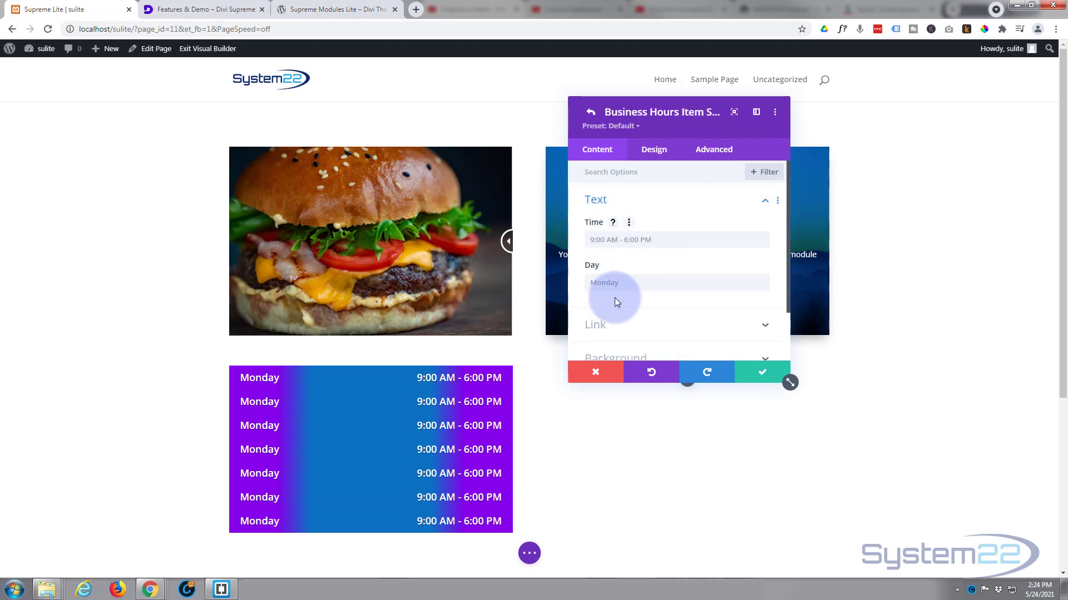
{"action": "left_click", "coordinate": [616, 285]}
{"action": "left_click", "coordinate": [624, 283]}
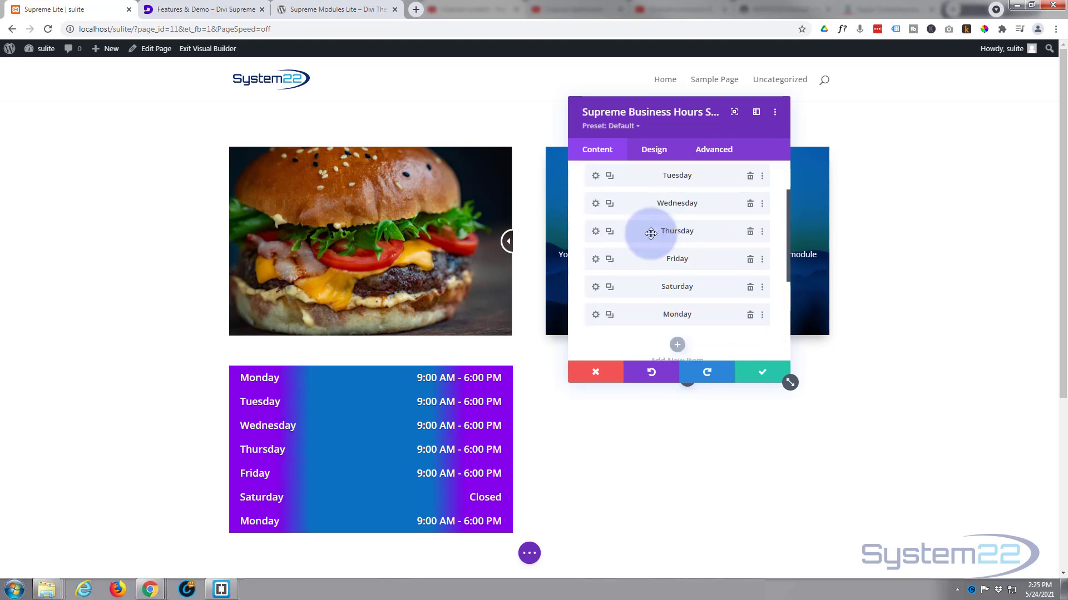
Step: Set the last item's day to Sunday and its time to Closed, and save the item
{"action": "scroll", "coordinate": [649, 231], "scroll_direction": "down", "scroll_amount": 1}
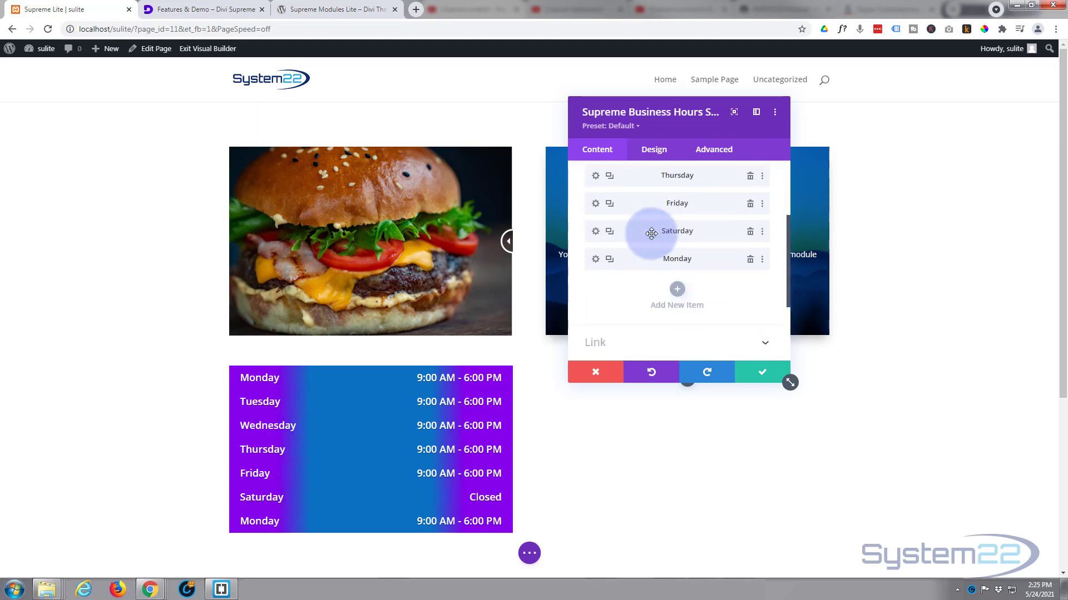
{"action": "left_click", "coordinate": [595, 262]}
{"action": "double_click", "coordinate": [616, 219]}
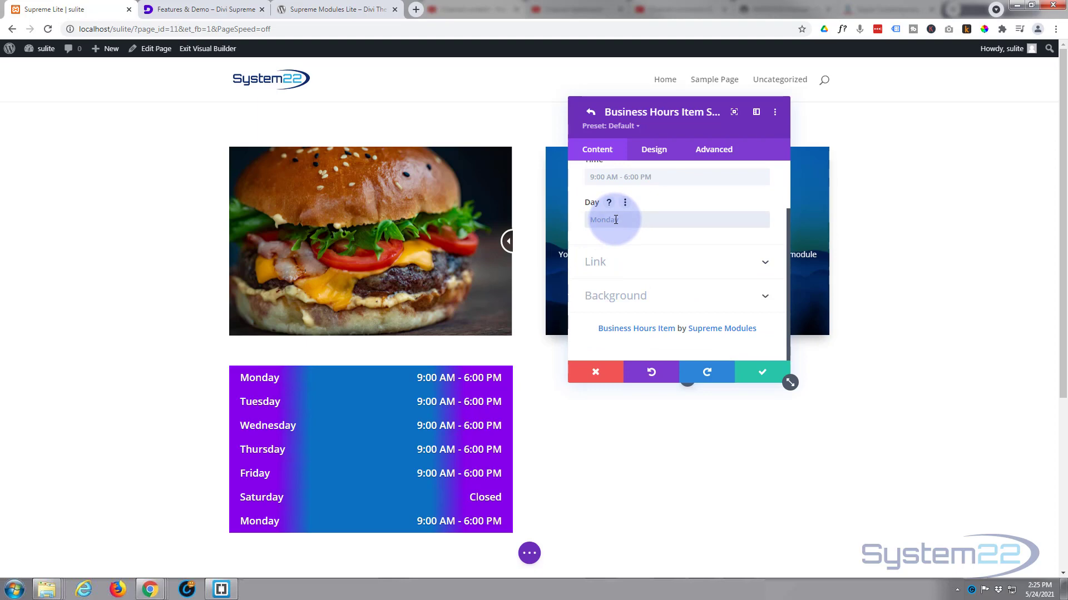
{"action": "type", "text": "Sunday"}
{"action": "scroll", "coordinate": [649, 229], "scroll_direction": "up", "scroll_amount": 1}
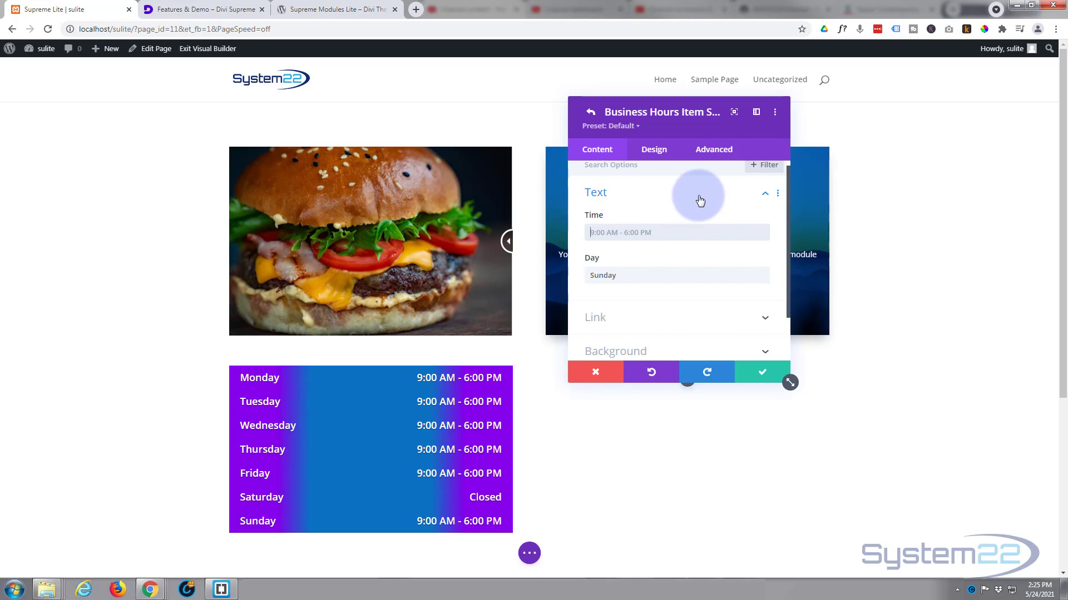
{"action": "type", "text": "Closed"}
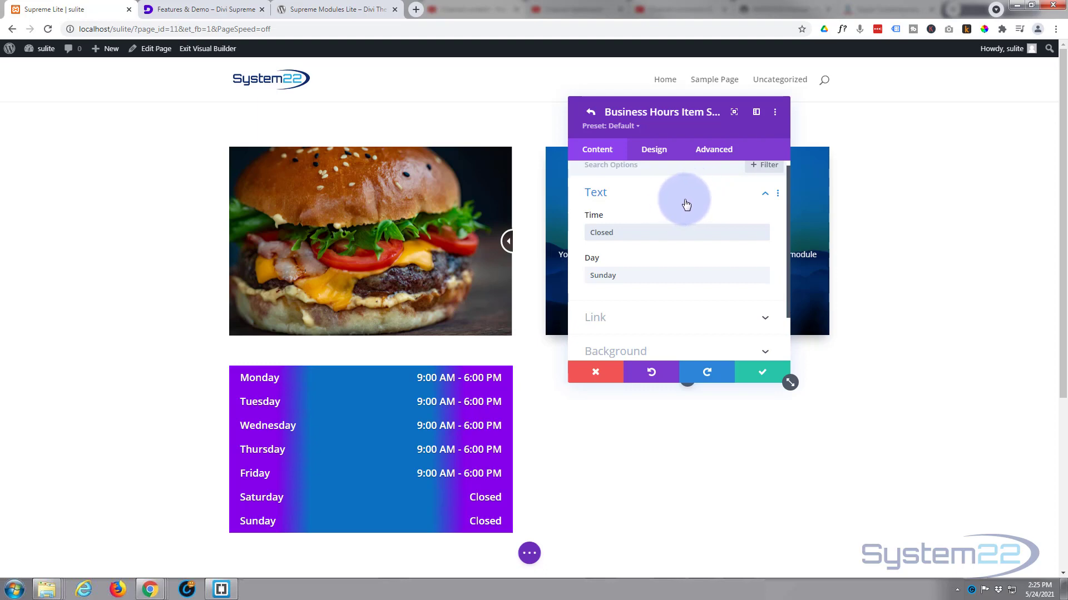
{"action": "scroll", "coordinate": [702, 195], "scroll_direction": "down", "scroll_amount": 1}
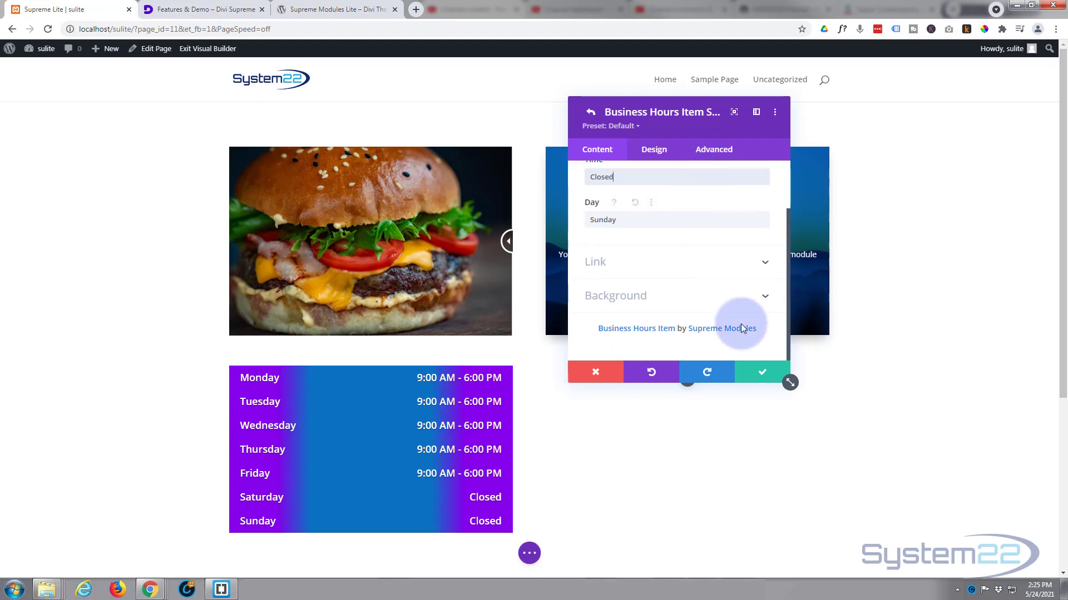
{"action": "left_click", "coordinate": [756, 372]}
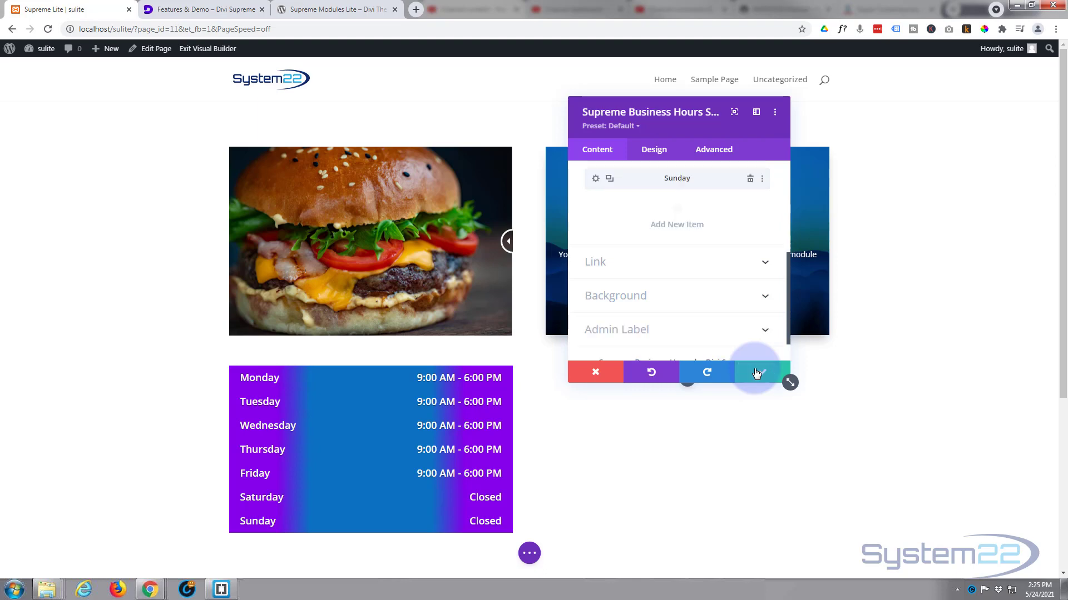
Step: Examine the link and background options of the whole business hours module
{"action": "scroll", "coordinate": [706, 234], "scroll_direction": "down", "scroll_amount": 1}
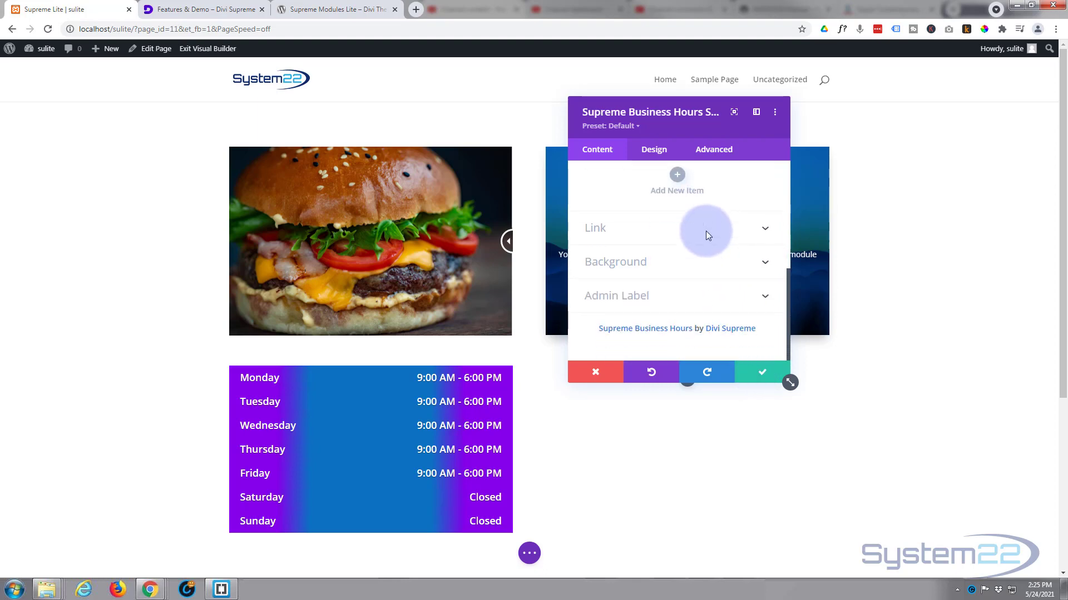
{"action": "left_click", "coordinate": [639, 228]}
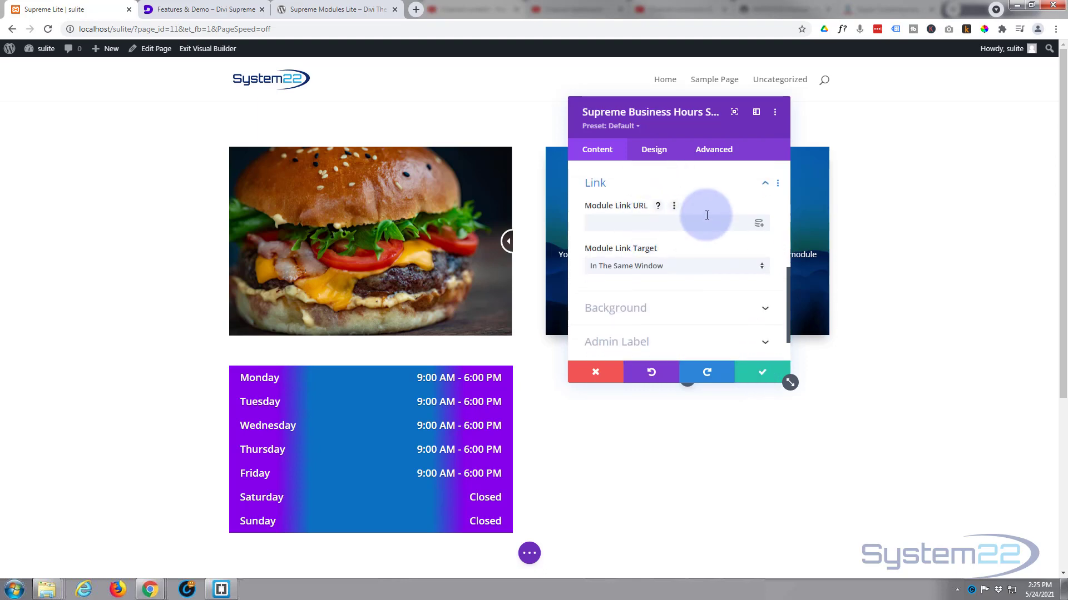
{"action": "scroll", "coordinate": [592, 282], "scroll_direction": "down", "scroll_amount": 1}
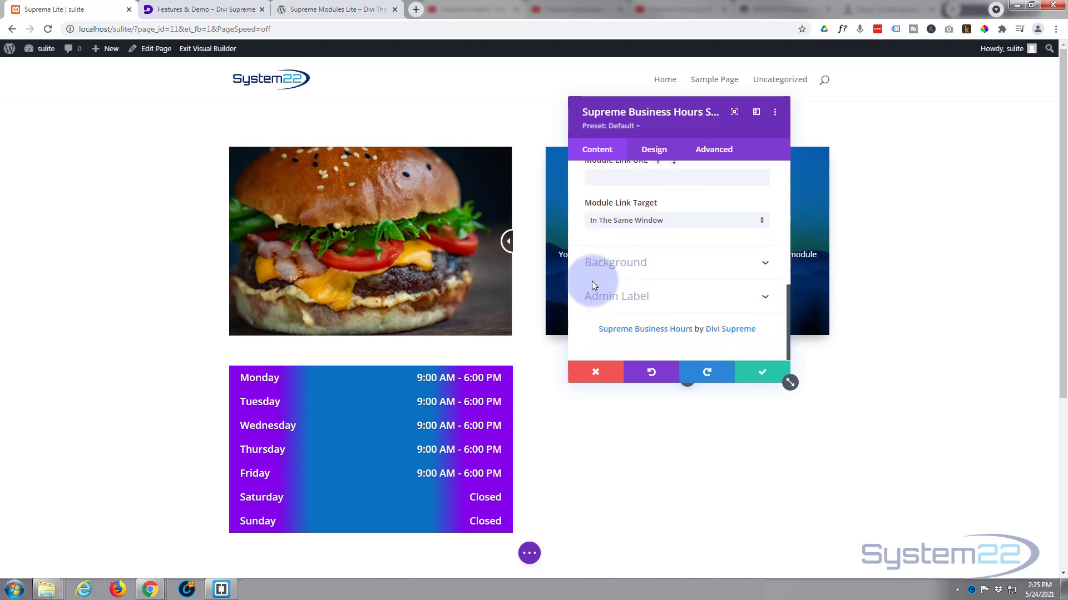
{"action": "left_click", "coordinate": [674, 273]}
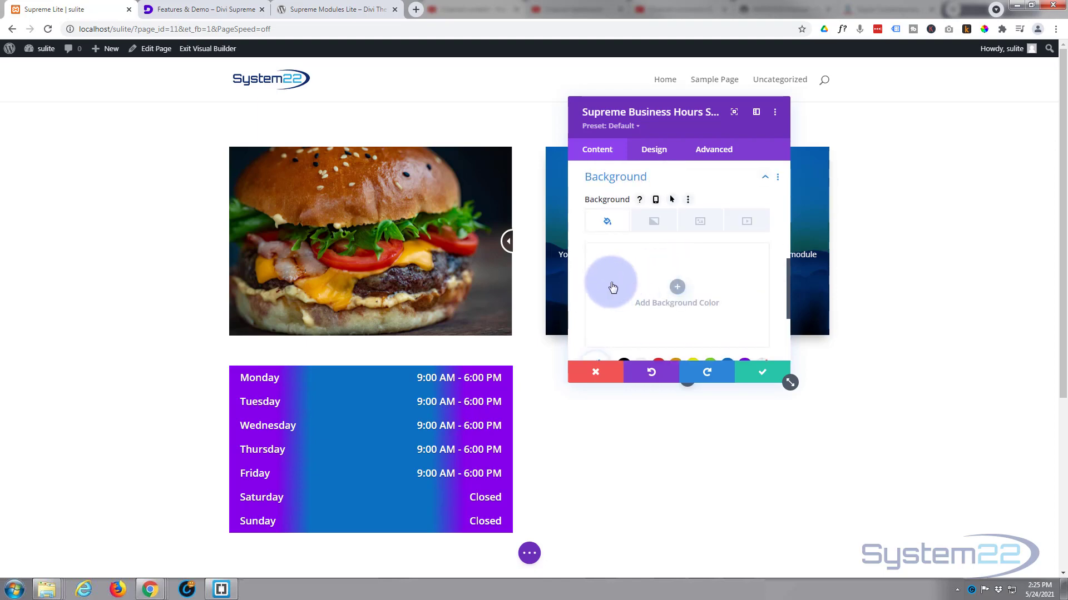
{"action": "scroll", "coordinate": [614, 287], "scroll_direction": "down", "scroll_amount": 2}
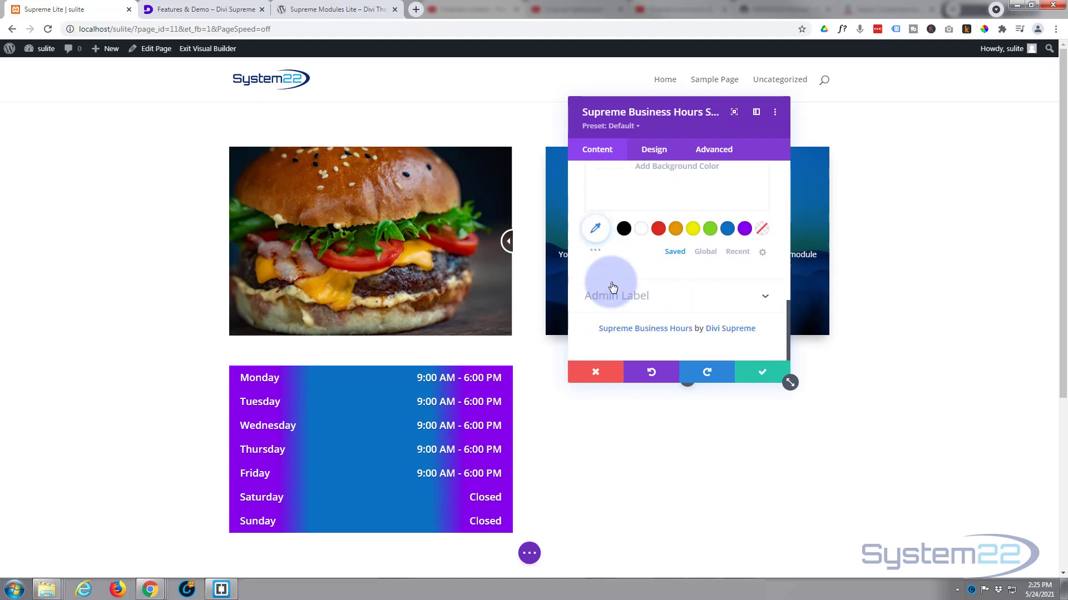
{"action": "scroll", "coordinate": [612, 286], "scroll_direction": "up", "scroll_amount": 4}
Step: Give the separator between days and times a dotted style, white color (#ffffff) and 1px weight in the module's design options
{"action": "left_click", "coordinate": [649, 151]}
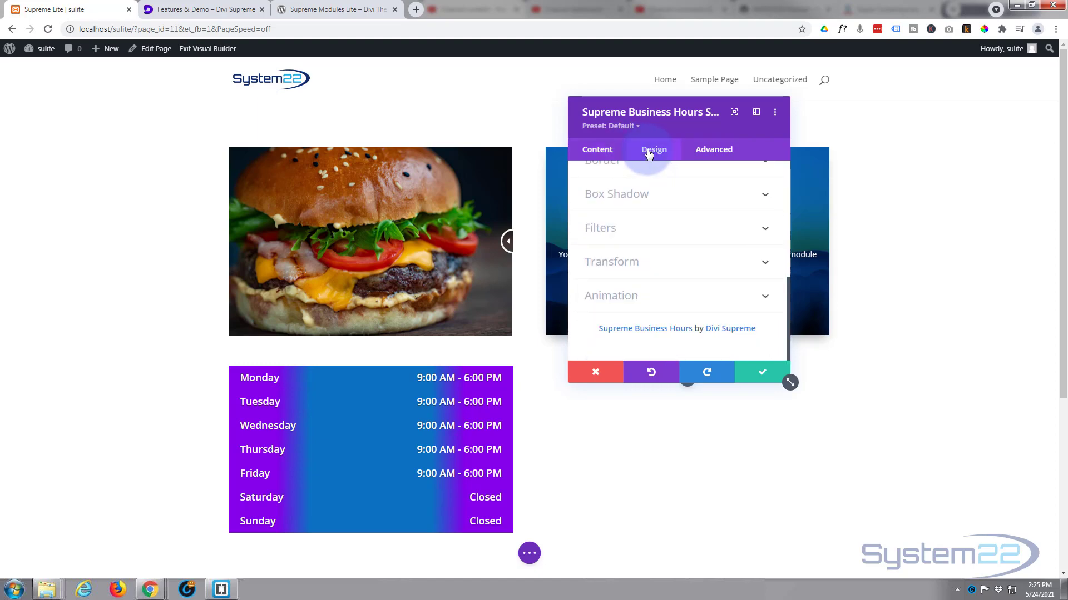
{"action": "scroll", "coordinate": [664, 231], "scroll_direction": "up", "scroll_amount": 6}
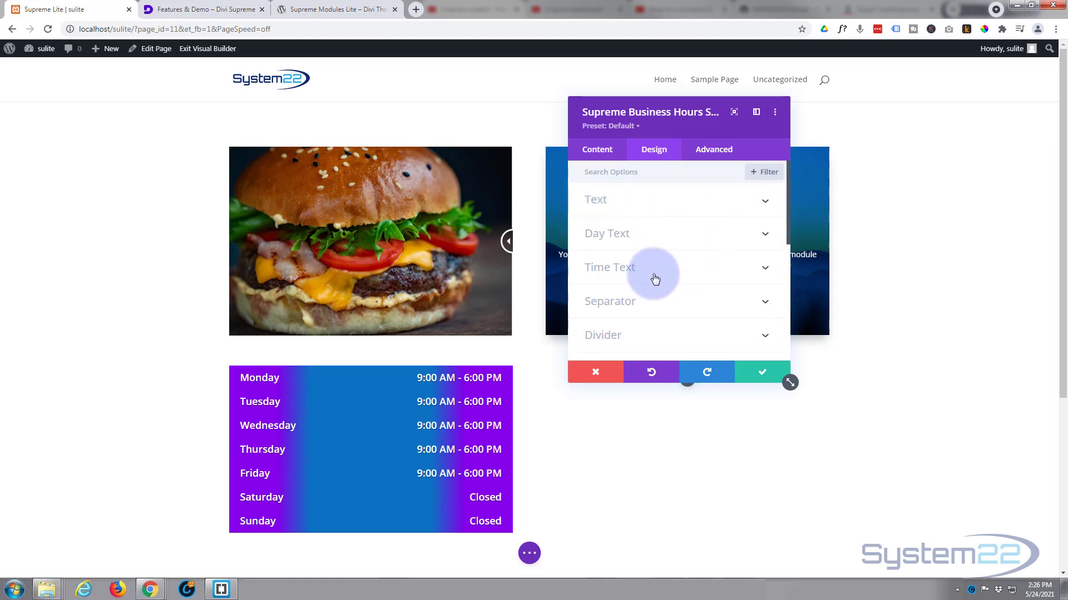
{"action": "scroll", "coordinate": [656, 278], "scroll_direction": "down", "scroll_amount": 1}
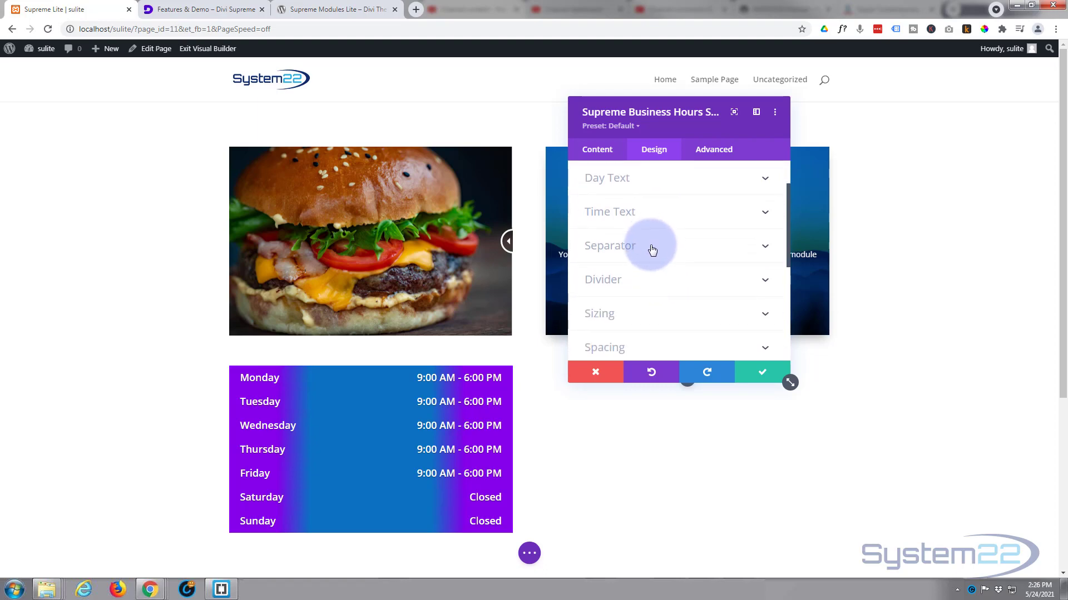
{"action": "left_click", "coordinate": [652, 249]}
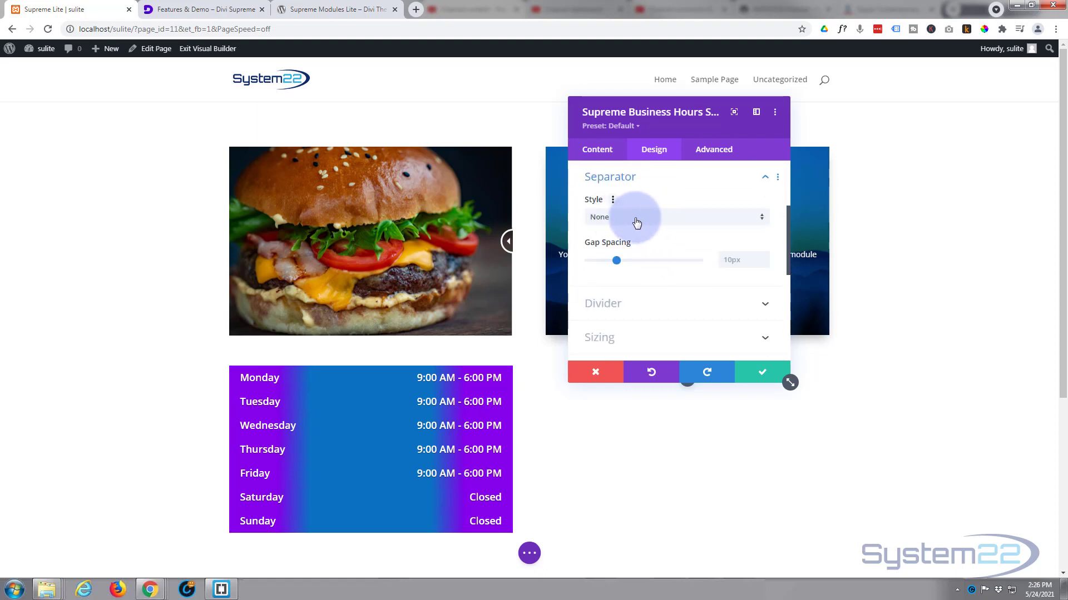
{"action": "left_click", "coordinate": [637, 221]}
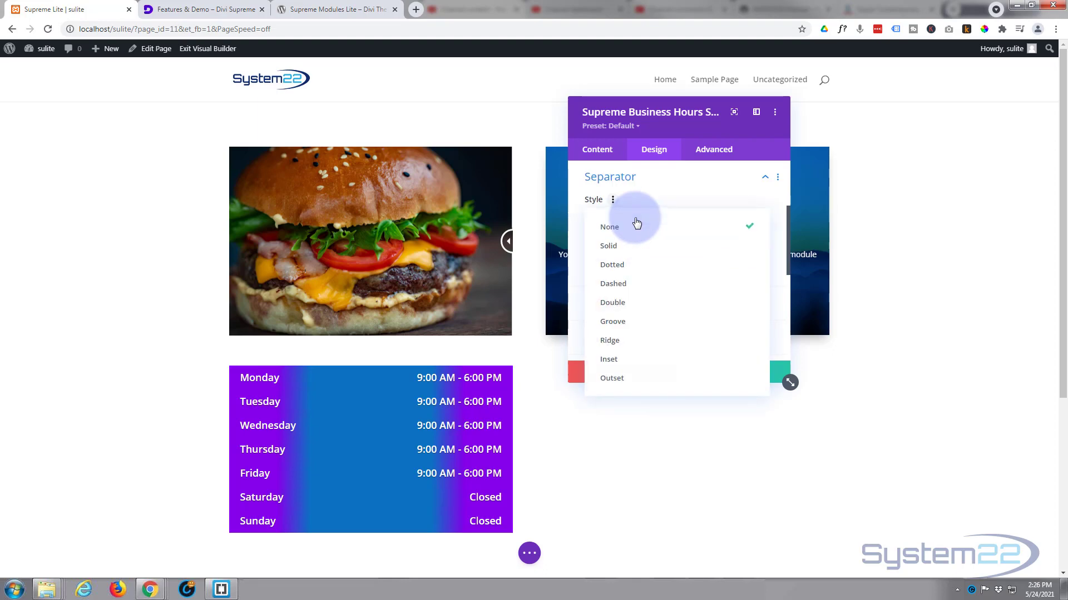
{"action": "left_click", "coordinate": [628, 267]}
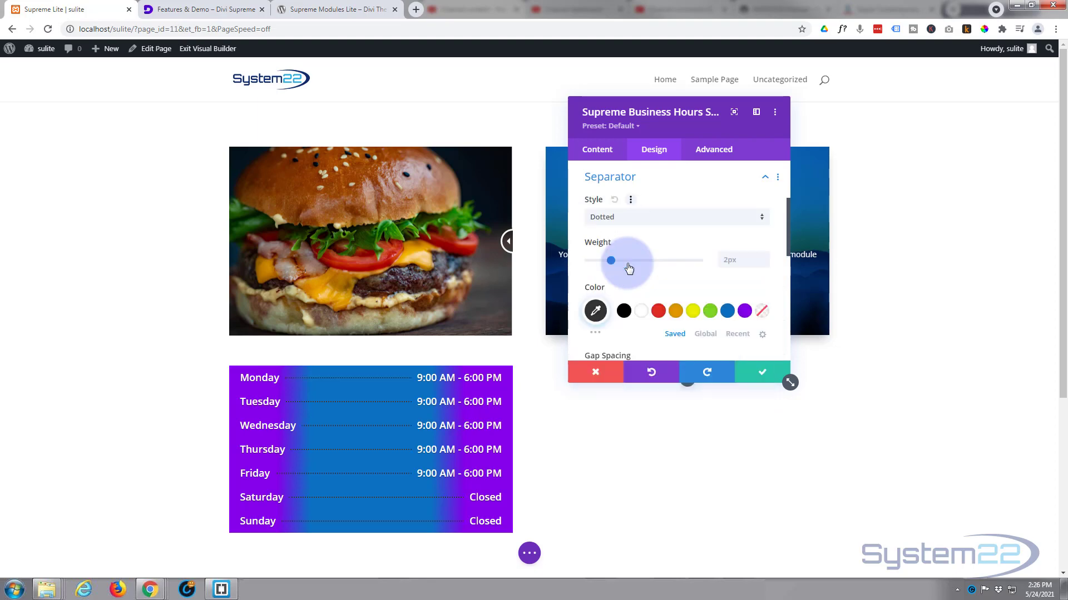
{"action": "left_click", "coordinate": [642, 315]}
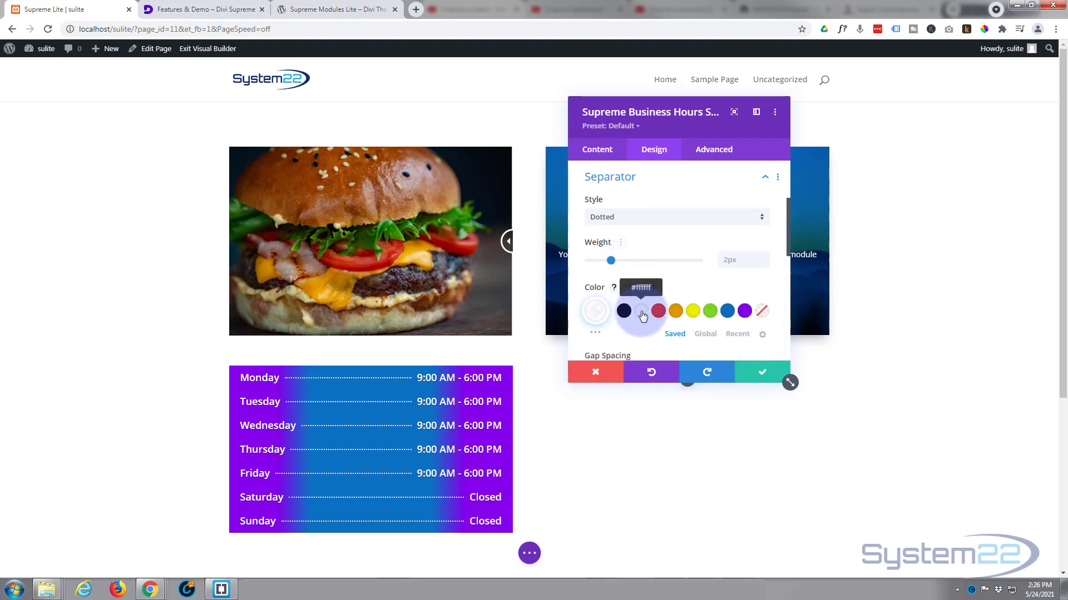
{"action": "left_click", "coordinate": [763, 265]}
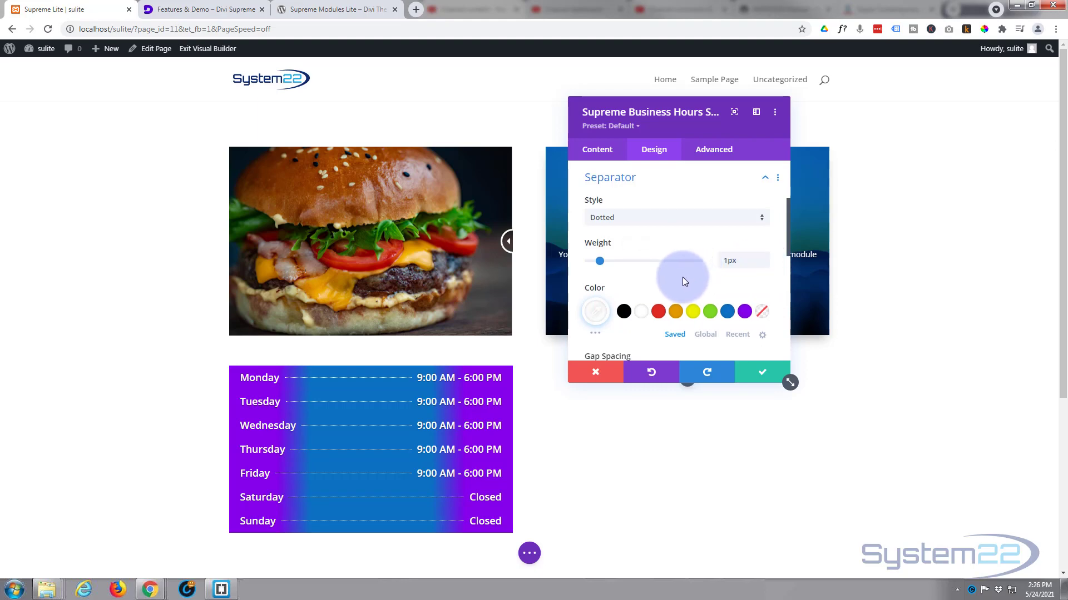
Step: Set the separator style back to None
{"action": "scroll", "coordinate": [682, 277], "scroll_direction": "up", "scroll_amount": 1}
{"action": "left_click", "coordinate": [654, 275]}
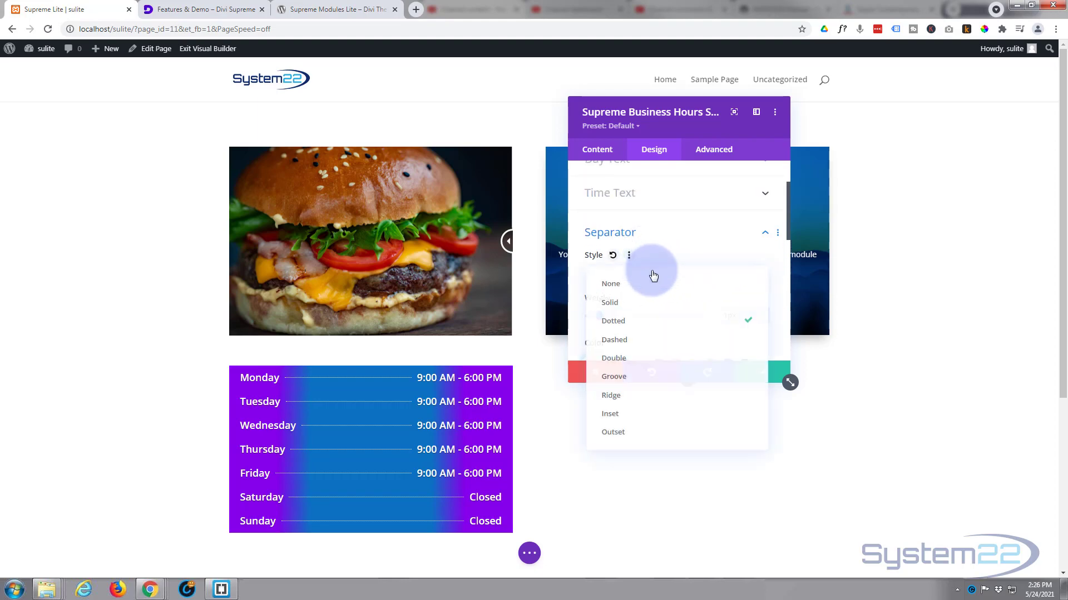
{"action": "left_click", "coordinate": [639, 283]}
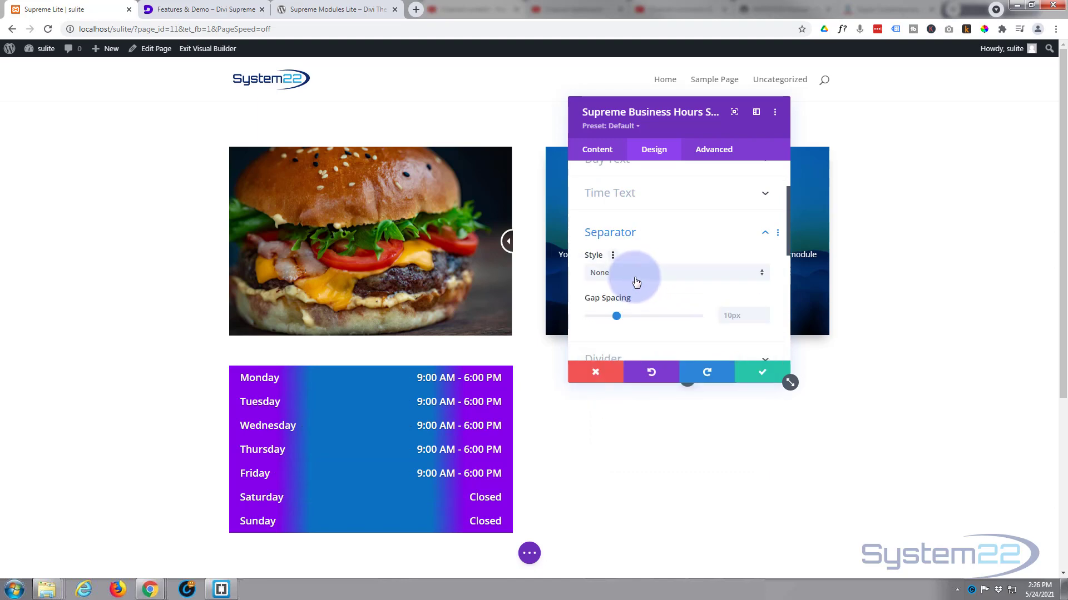
Step: Add a solid divider between the business hours items and set its weight to 4px
{"action": "scroll", "coordinate": [637, 282], "scroll_direction": "down", "scroll_amount": 2}
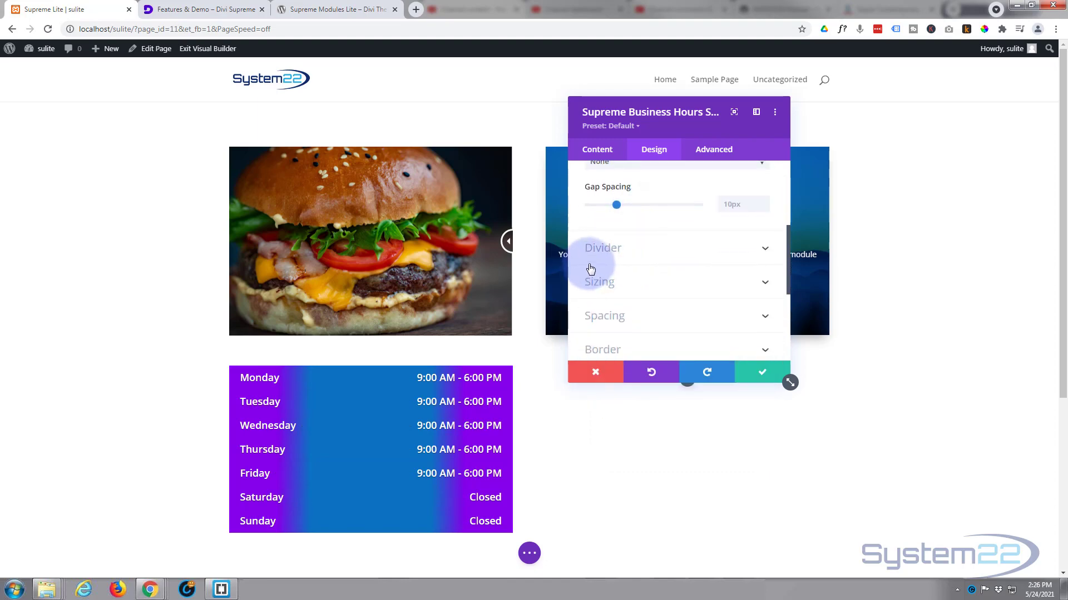
{"action": "left_click", "coordinate": [660, 256]}
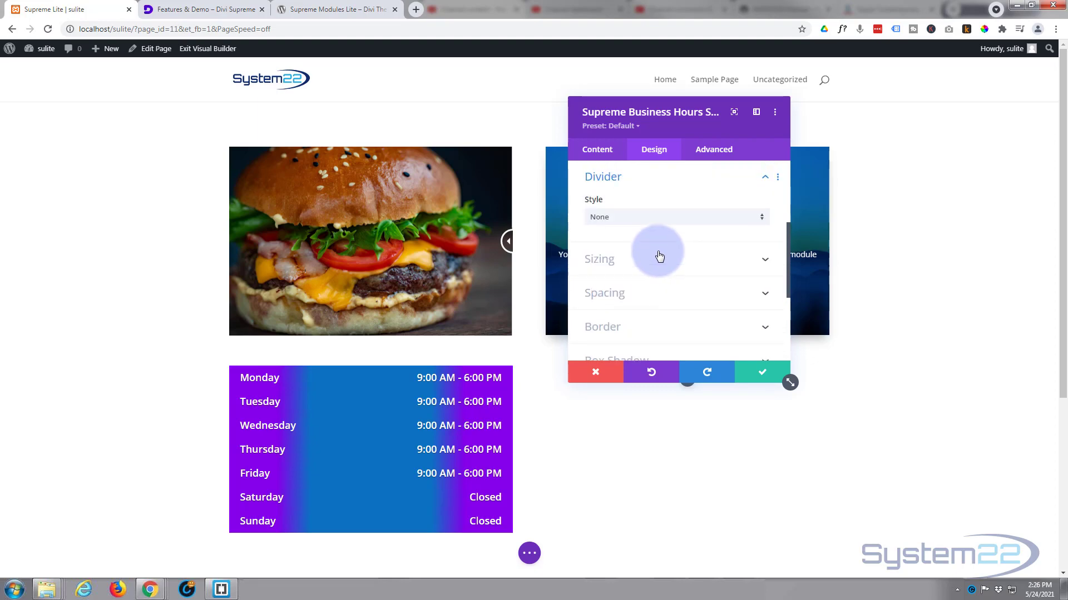
{"action": "left_click", "coordinate": [625, 219]}
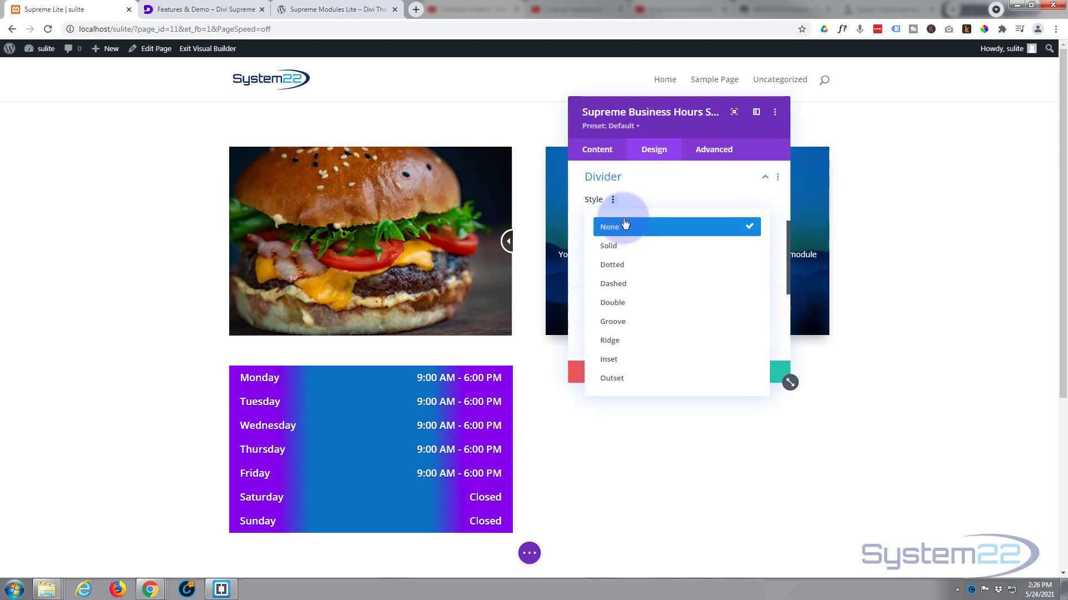
{"action": "left_click", "coordinate": [625, 245]}
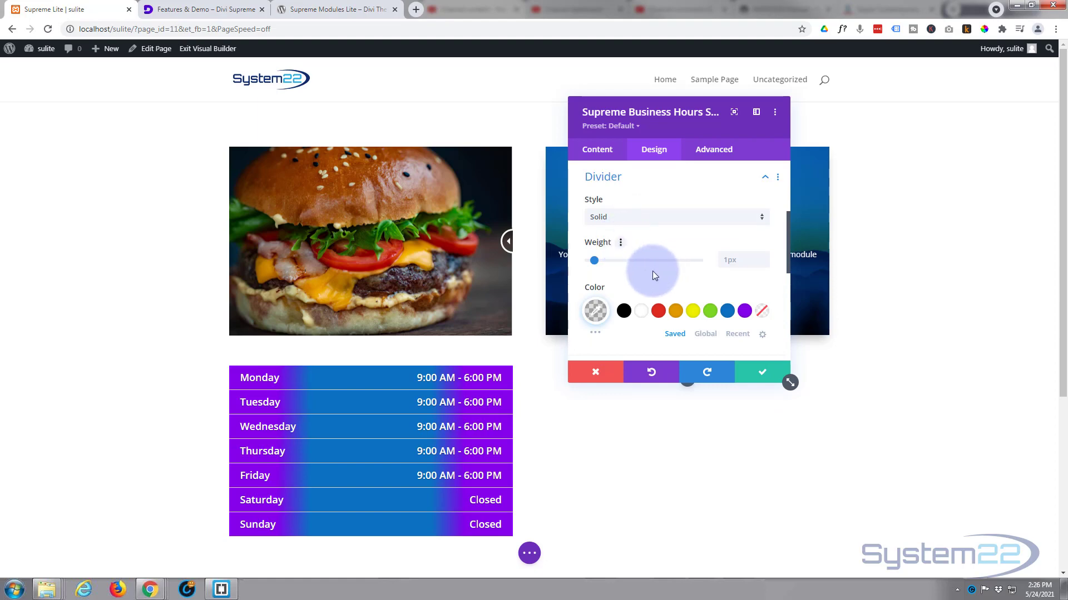
{"action": "left_click", "coordinate": [763, 258]}
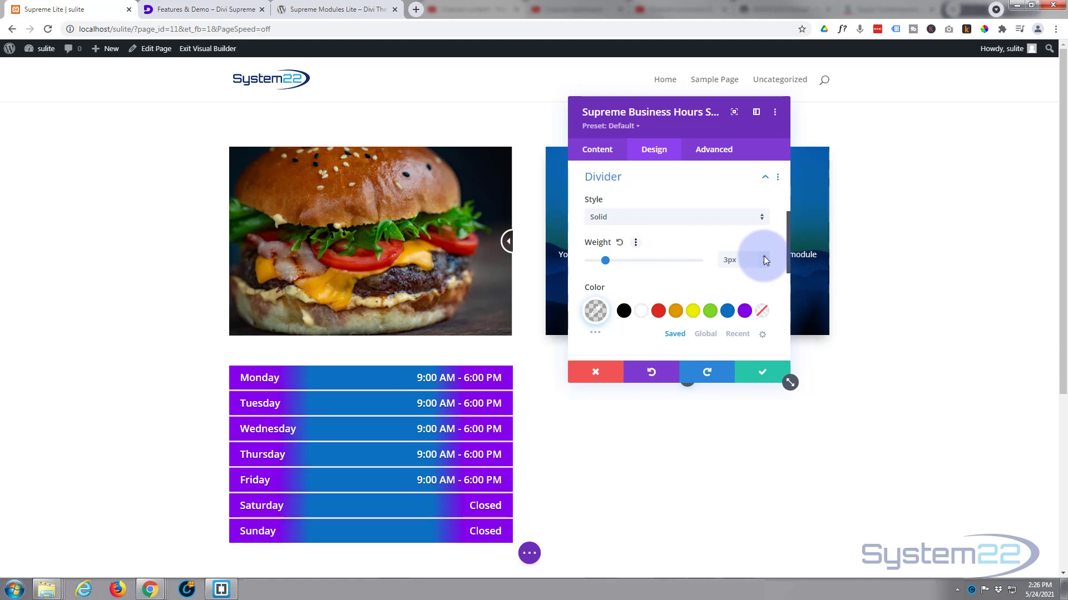
{"action": "left_click", "coordinate": [764, 258]}
{"action": "left_click", "coordinate": [764, 258]}
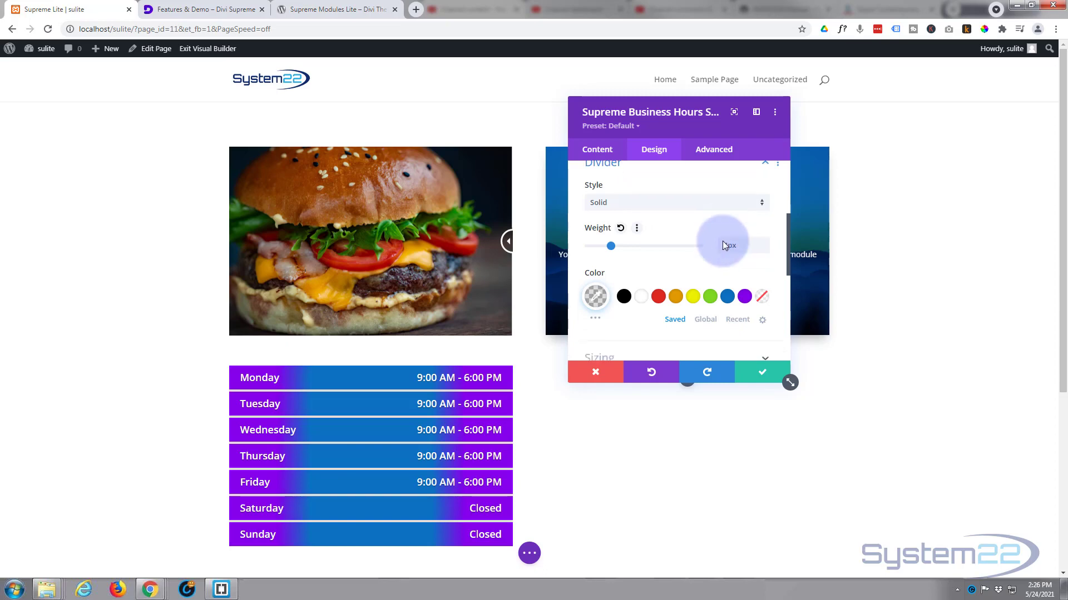
Step: Try green and yellow for the divider color, and settle on white (#ffffff)
{"action": "scroll", "coordinate": [722, 241], "scroll_direction": "down", "scroll_amount": 2}
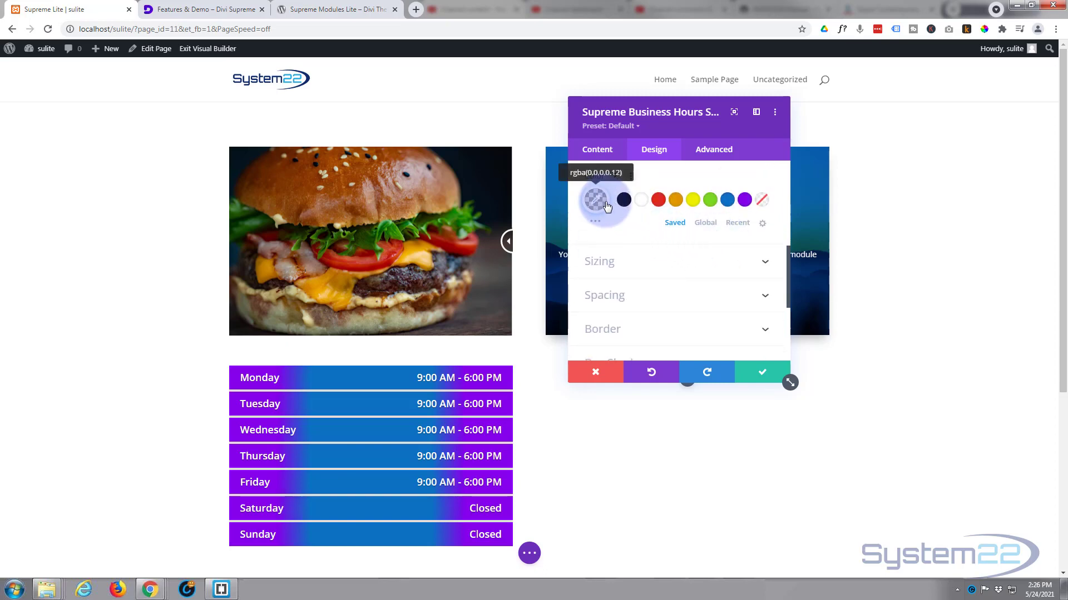
{"action": "left_click", "coordinate": [709, 204]}
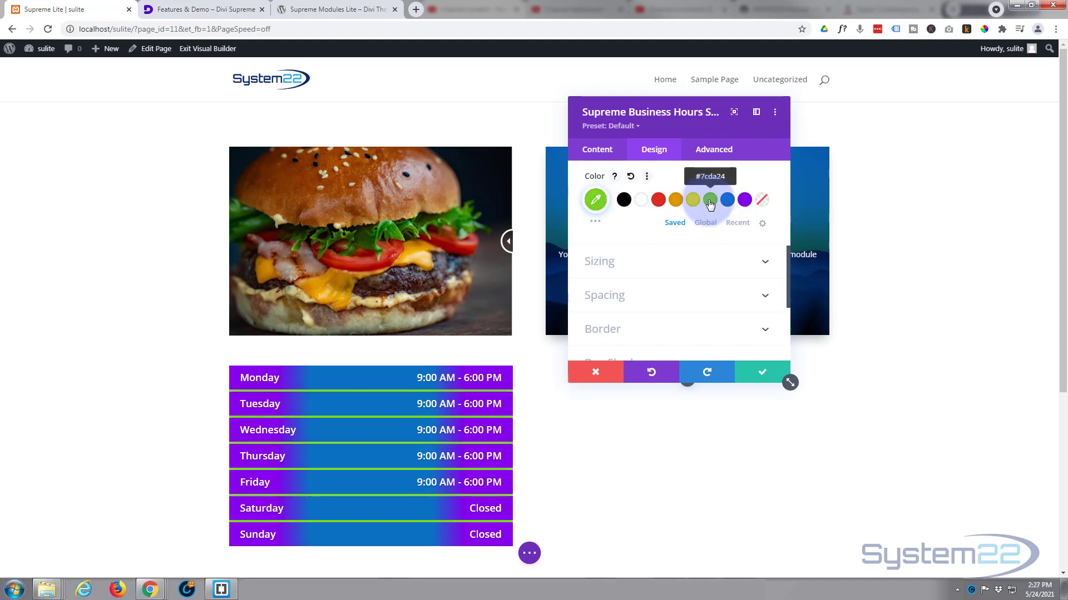
{"action": "left_click", "coordinate": [696, 203]}
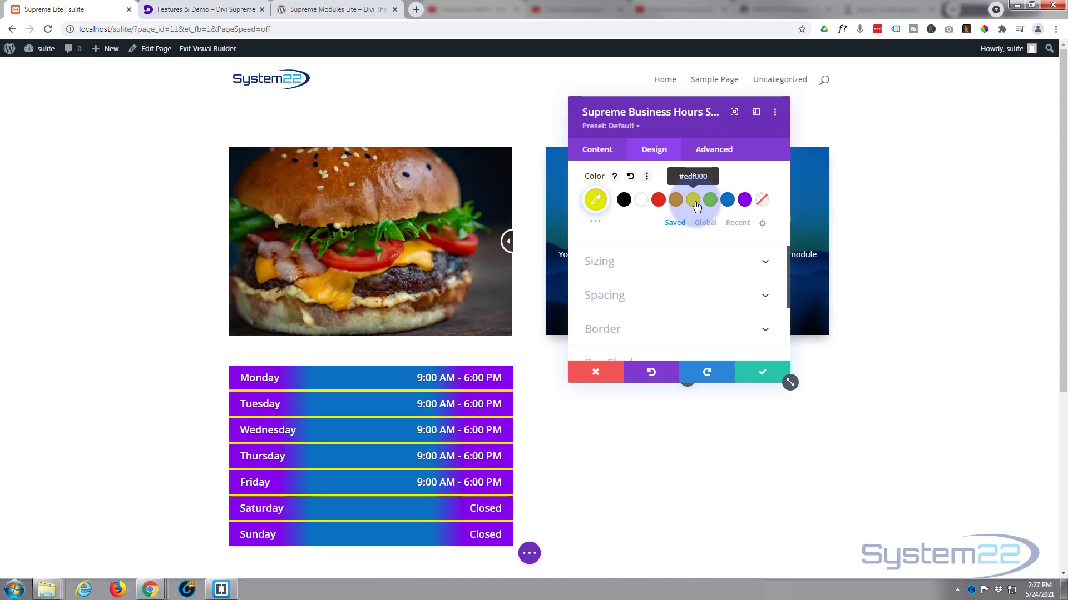
{"action": "left_click", "coordinate": [640, 201]}
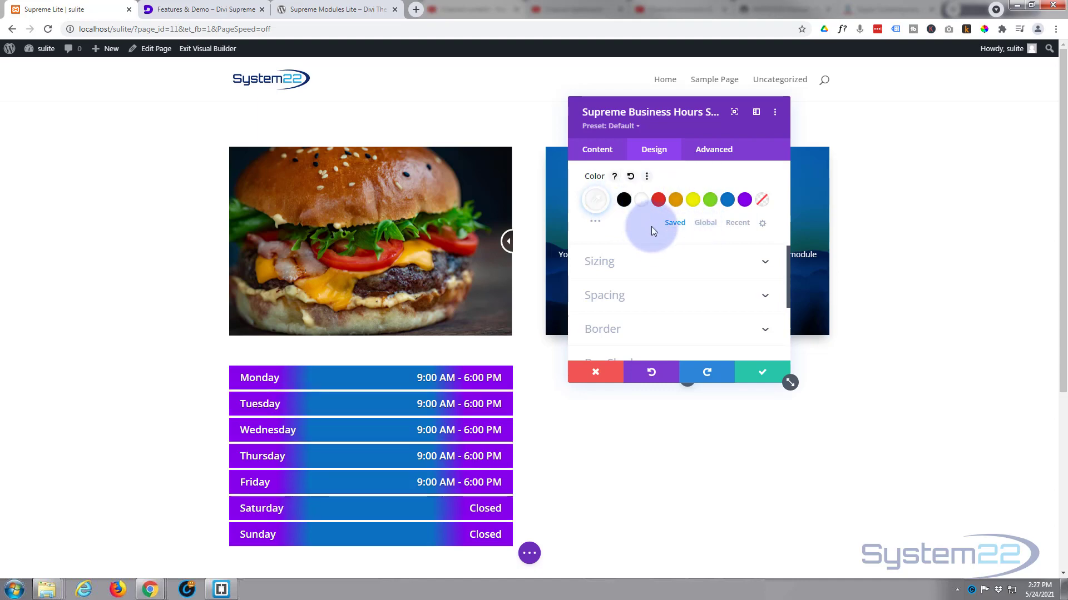
Step: Try a 30px bottom item padding on the business hours module and clear it again
{"action": "scroll", "coordinate": [654, 231], "scroll_direction": "down", "scroll_amount": 1}
{"action": "scroll", "coordinate": [654, 234], "scroll_direction": "down", "scroll_amount": 2}
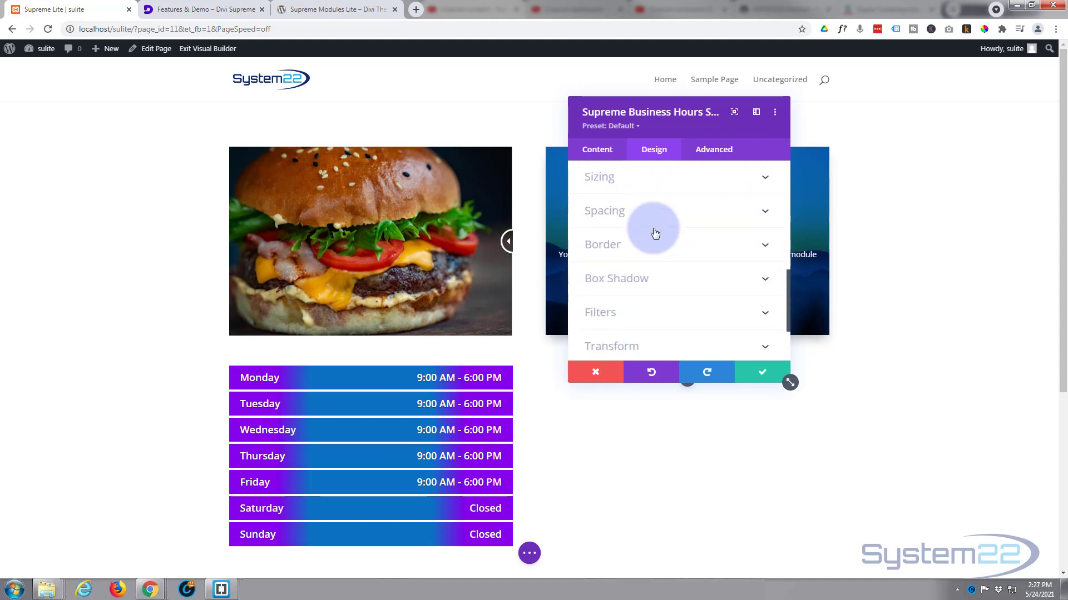
{"action": "scroll", "coordinate": [656, 234], "scroll_direction": "up", "scroll_amount": 2}
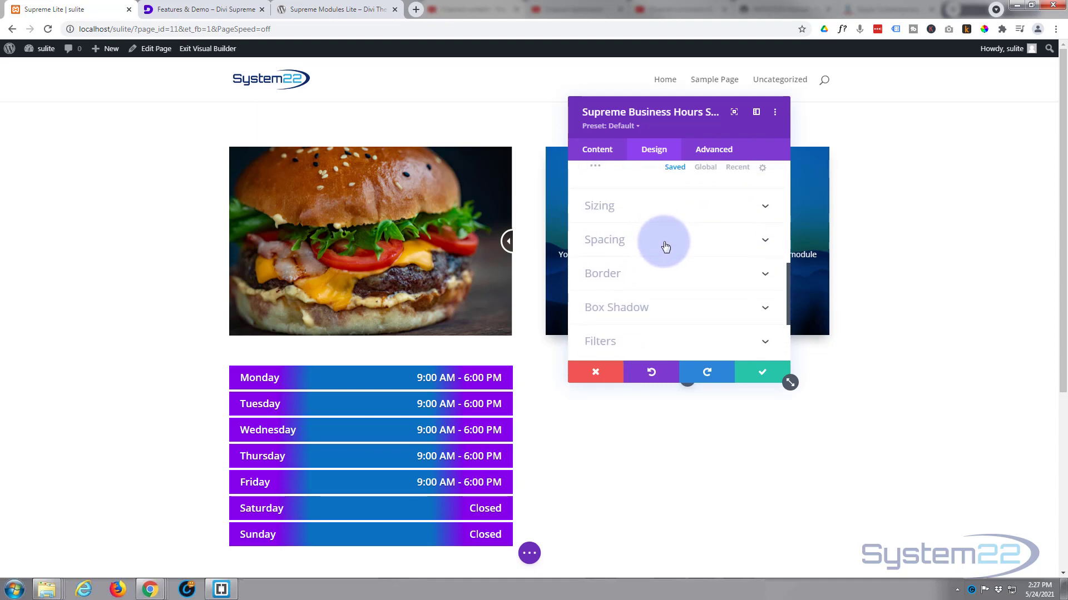
{"action": "left_click", "coordinate": [666, 246]}
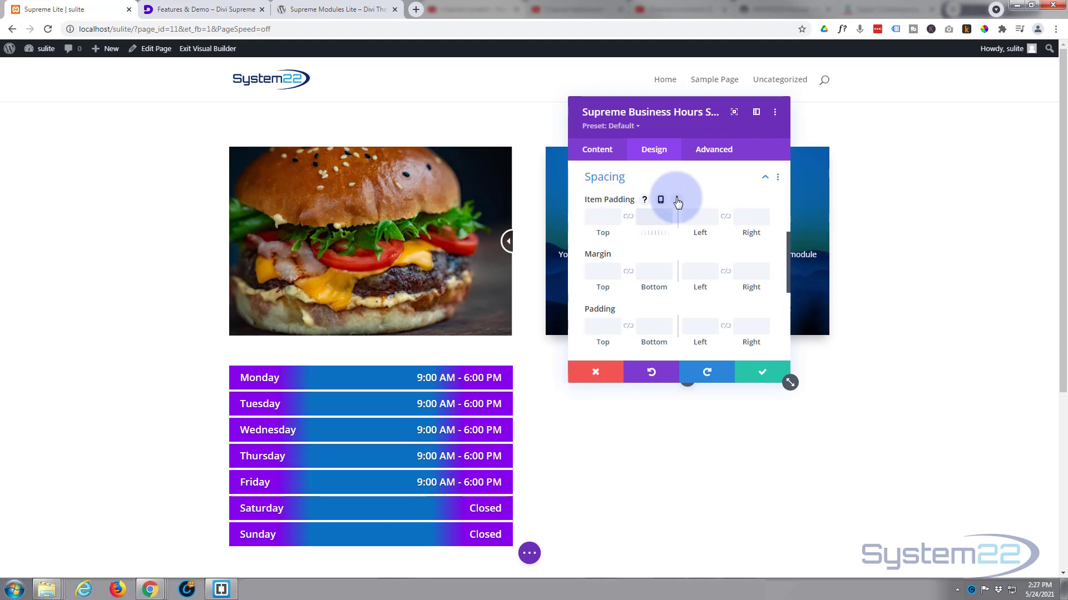
{"action": "type", "text": "30px"}
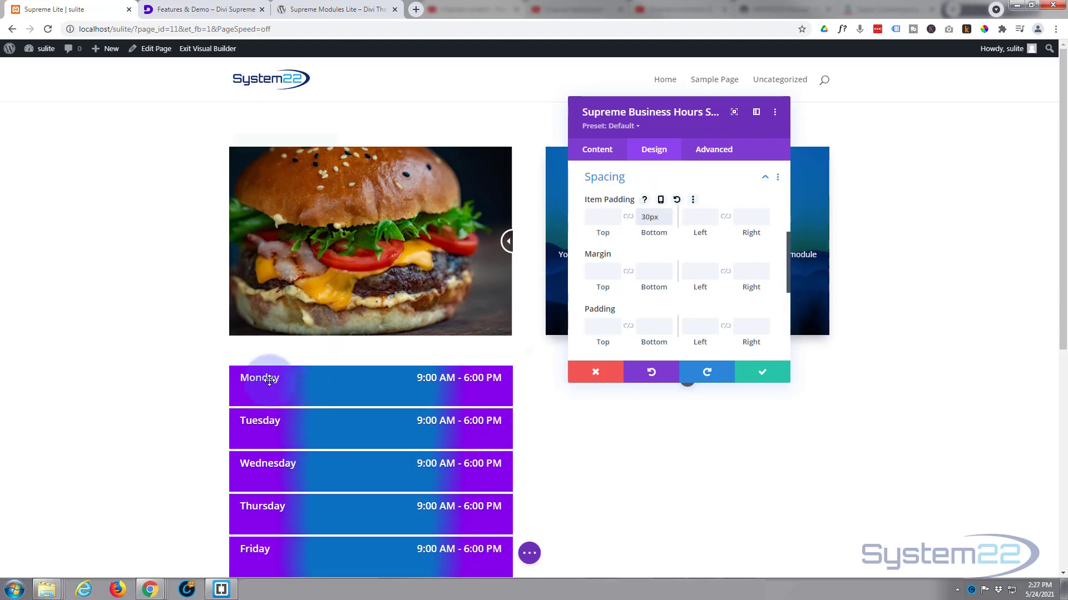
{"action": "scroll", "coordinate": [207, 369], "scroll_direction": "down", "scroll_amount": 2}
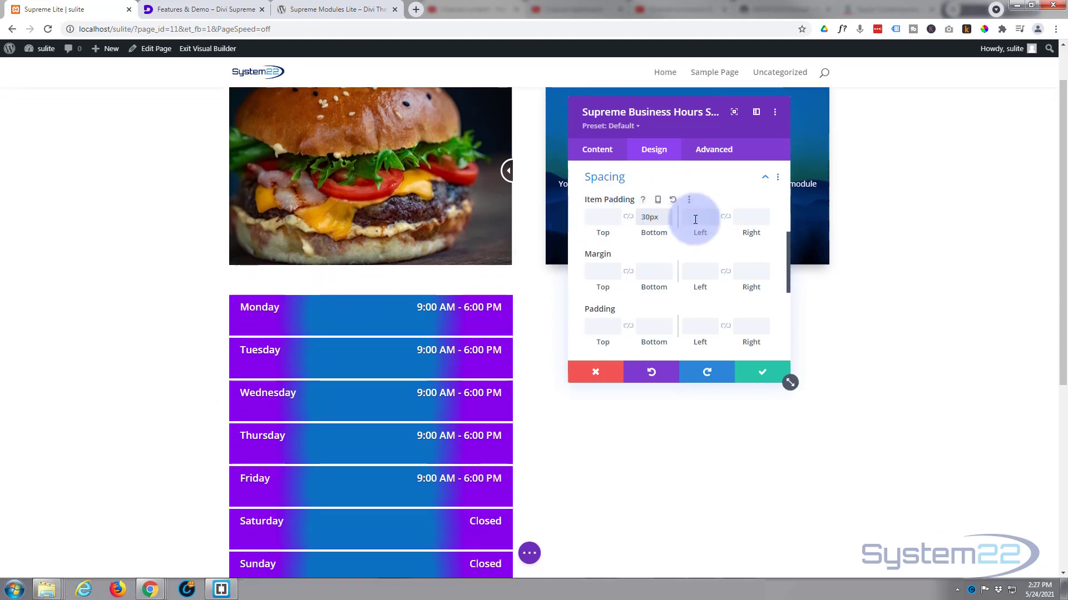
{"action": "left_click_drag", "start_coordinate": [642, 216], "coordinate": [664, 216]}
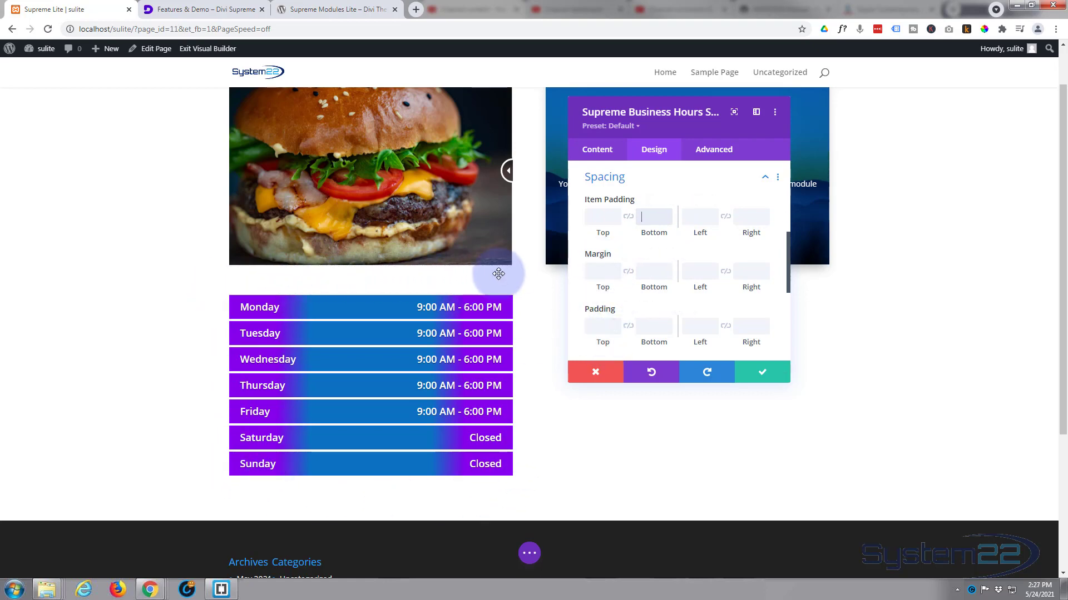
Step: Apply the fourth box shadow preset, with the shadow below the box, to the business hours module and save its settings
{"action": "scroll", "coordinate": [587, 284], "scroll_direction": "down", "scroll_amount": 2}
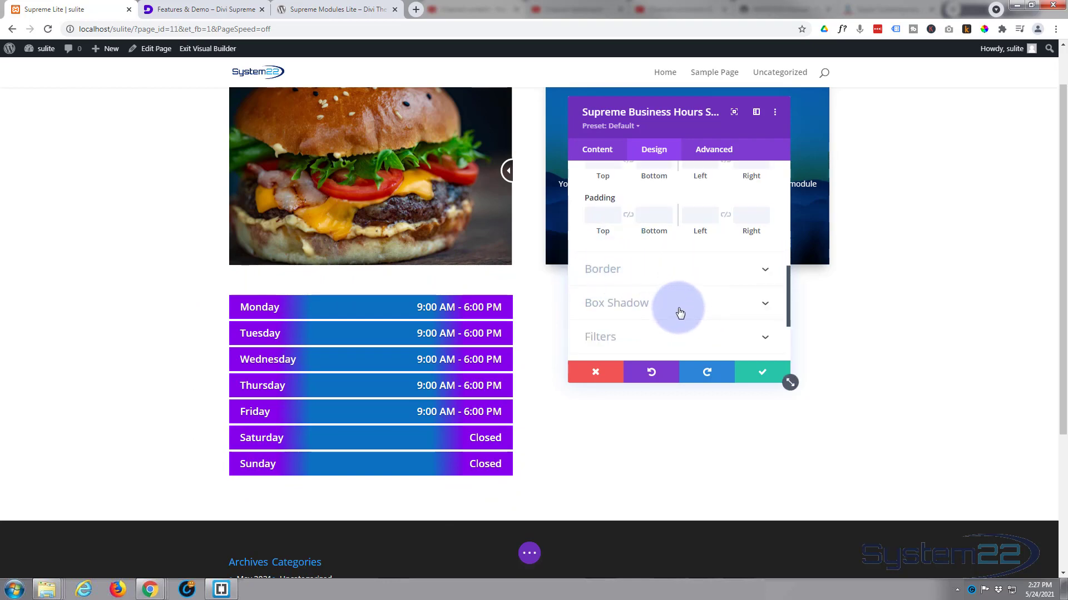
{"action": "scroll", "coordinate": [682, 267], "scroll_direction": "down", "scroll_amount": 1}
{"action": "left_click", "coordinate": [684, 253]}
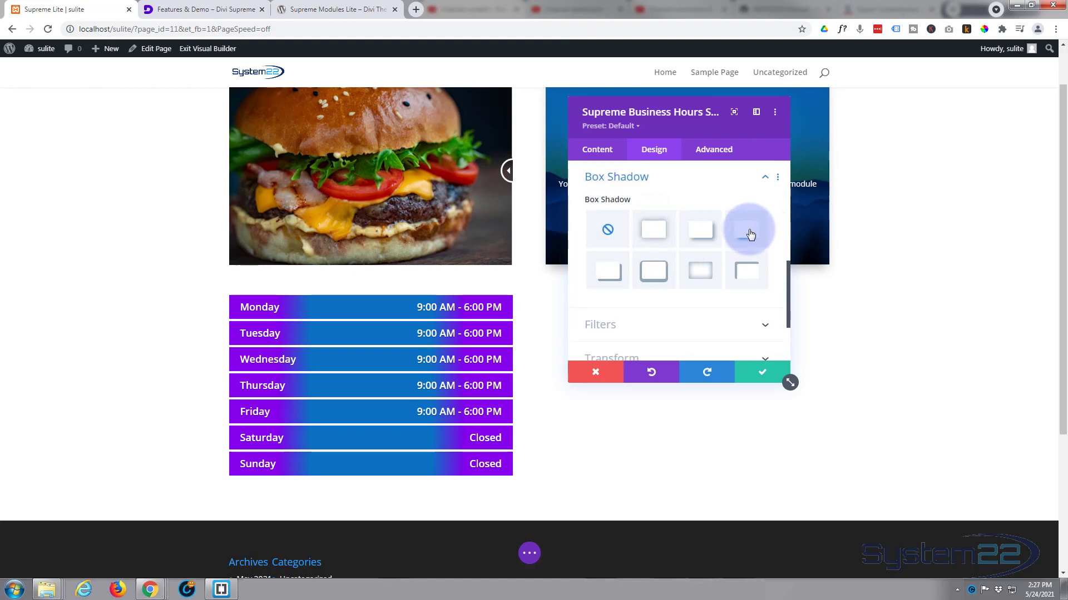
{"action": "left_click", "coordinate": [749, 234]}
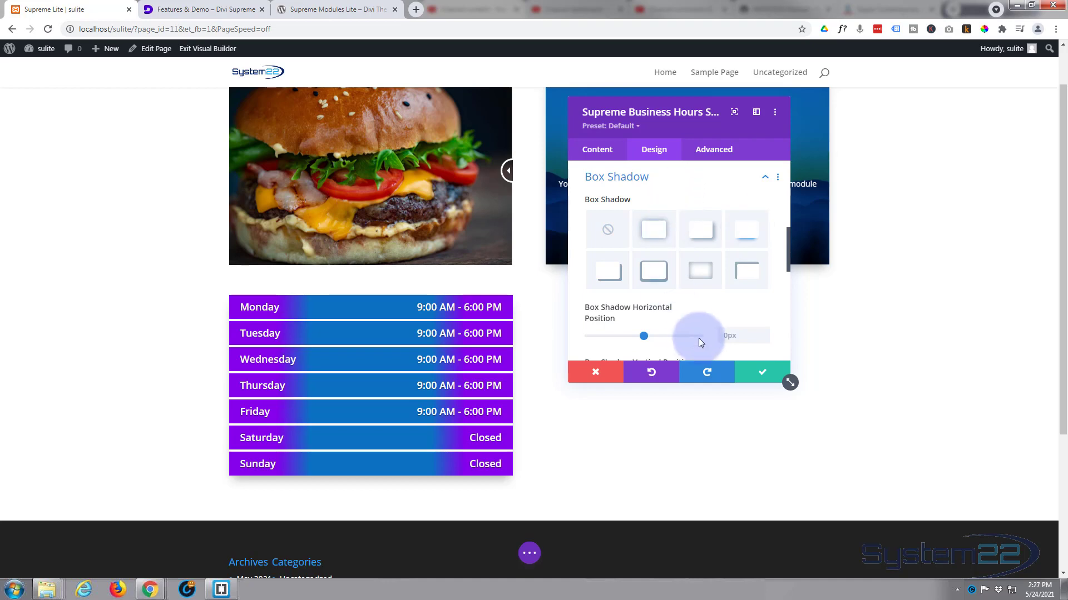
{"action": "left_click", "coordinate": [759, 374]}
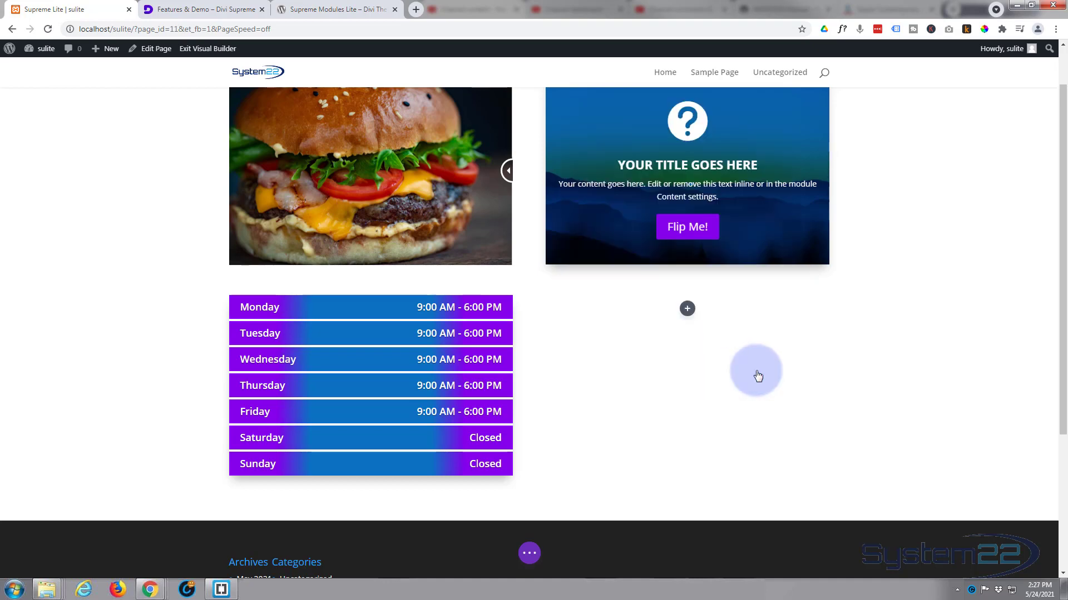
Step: Save the page as a draft and exit the visual builder to view the business hours list on the front end
{"action": "left_click", "coordinate": [529, 553]}
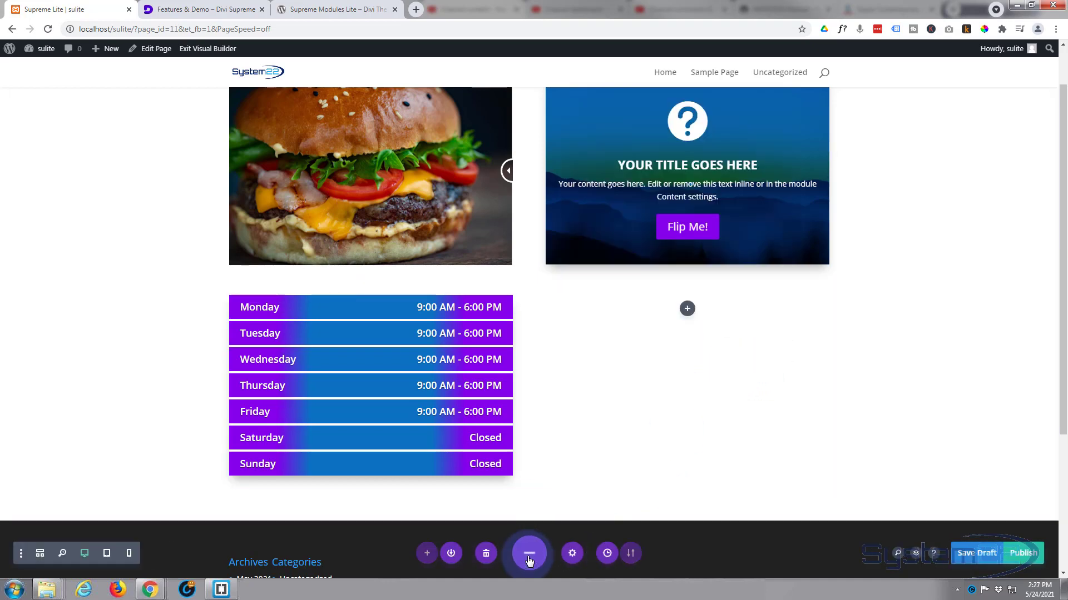
{"action": "left_click", "coordinate": [968, 554]}
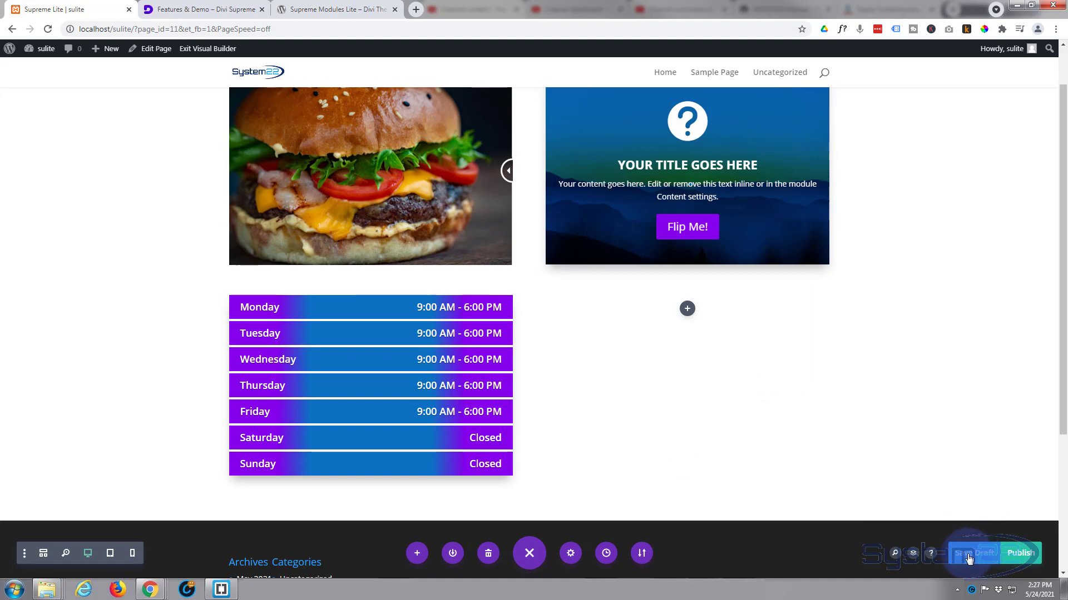
{"action": "left_click", "coordinate": [217, 49]}
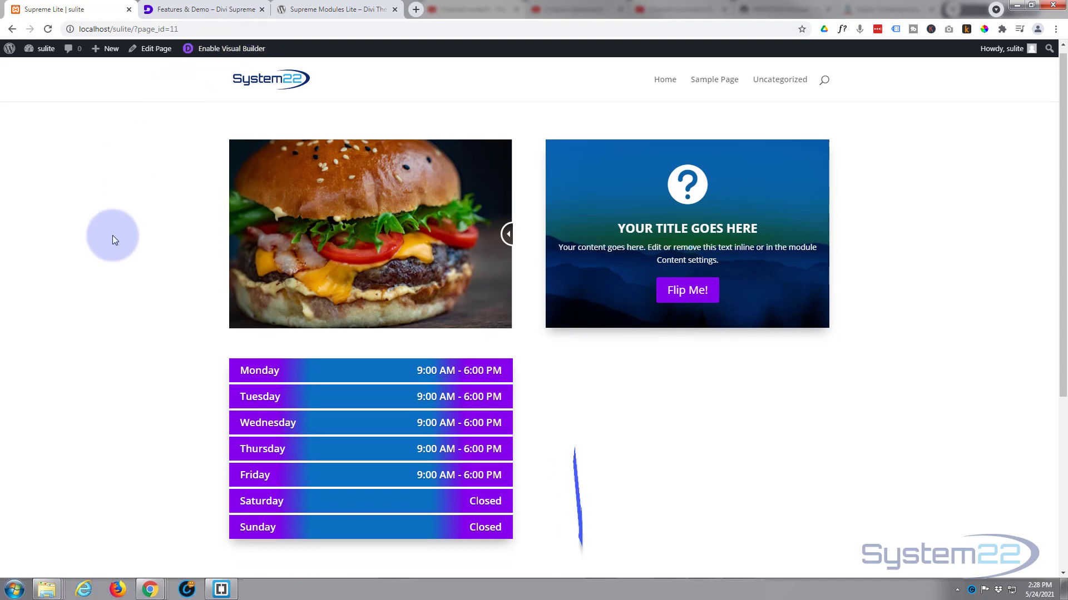
{"action": "scroll", "coordinate": [112, 235], "scroll_direction": "down", "scroll_amount": 3}
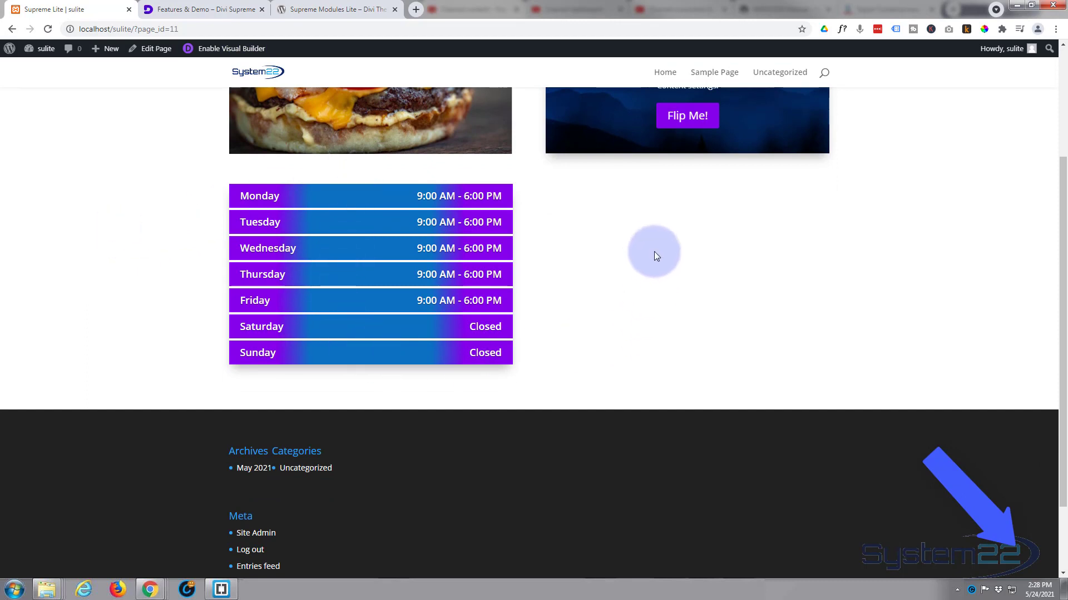
{"action": "scroll", "coordinate": [658, 298], "scroll_direction": "up", "scroll_amount": 1}
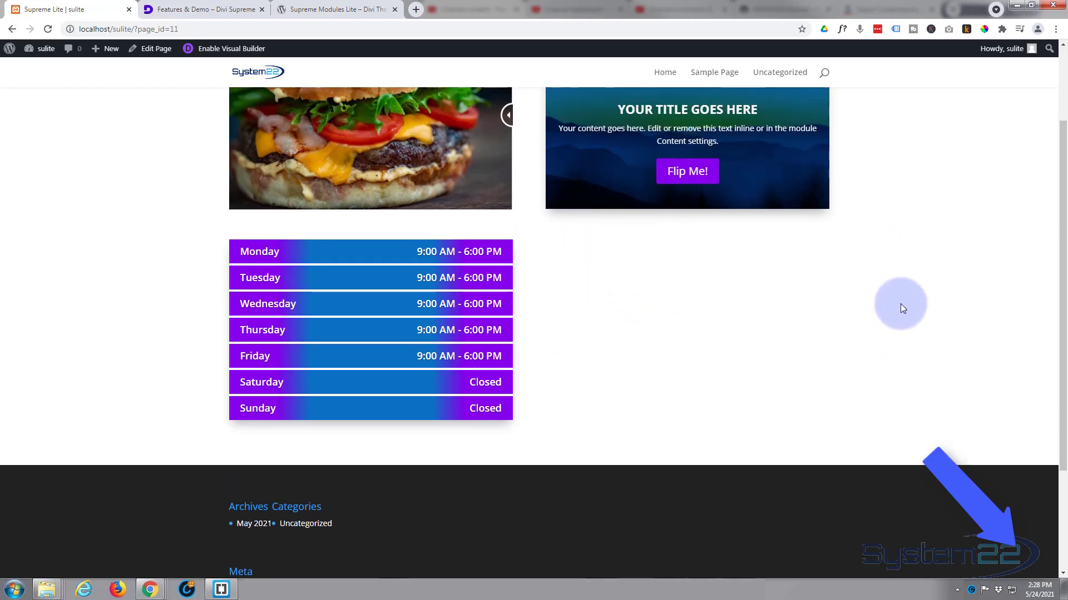
{"action": "scroll", "coordinate": [899, 304], "scroll_direction": "up", "scroll_amount": 2}
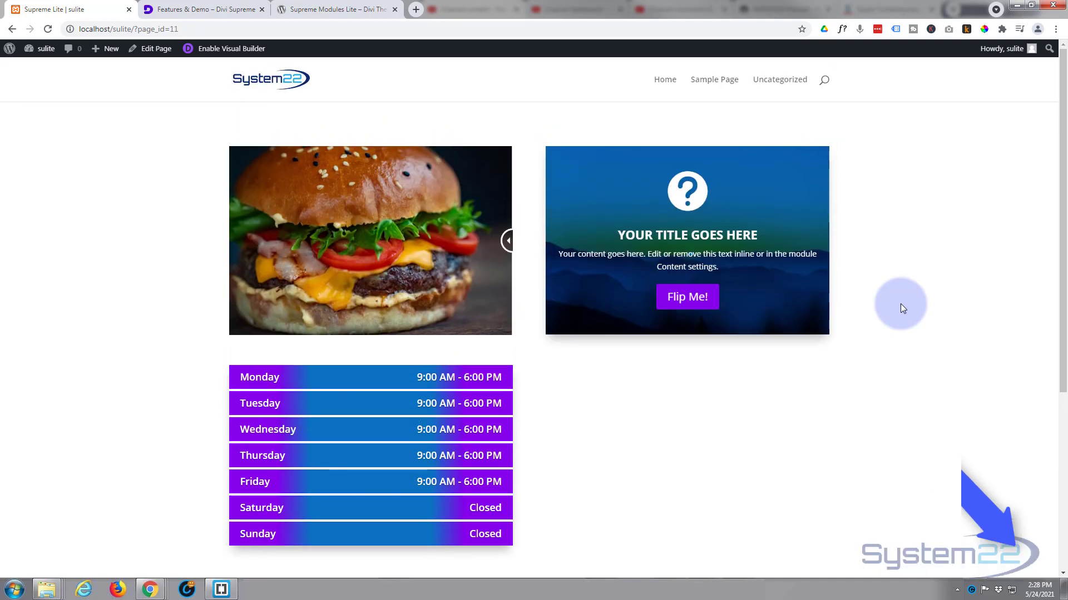